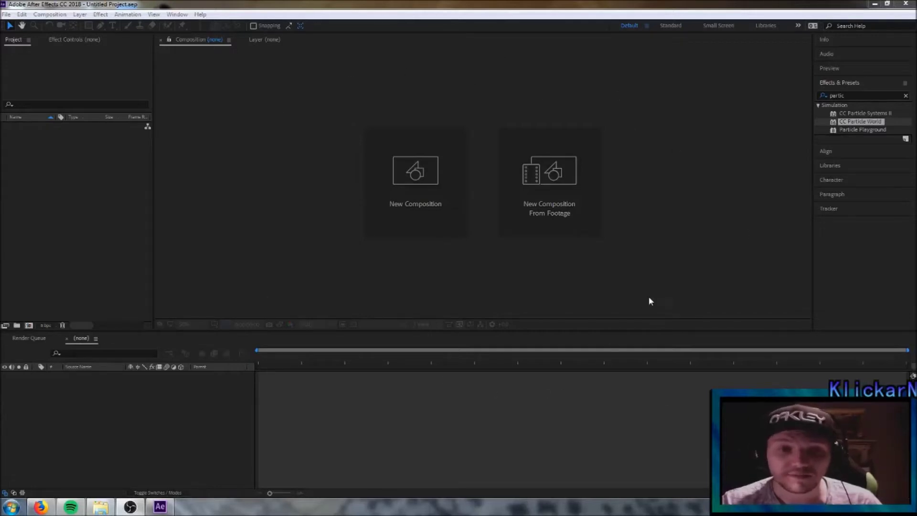
Make a new composition named 'pubg intro', keeping 1920×1080 at 30 fps
click(426, 204)
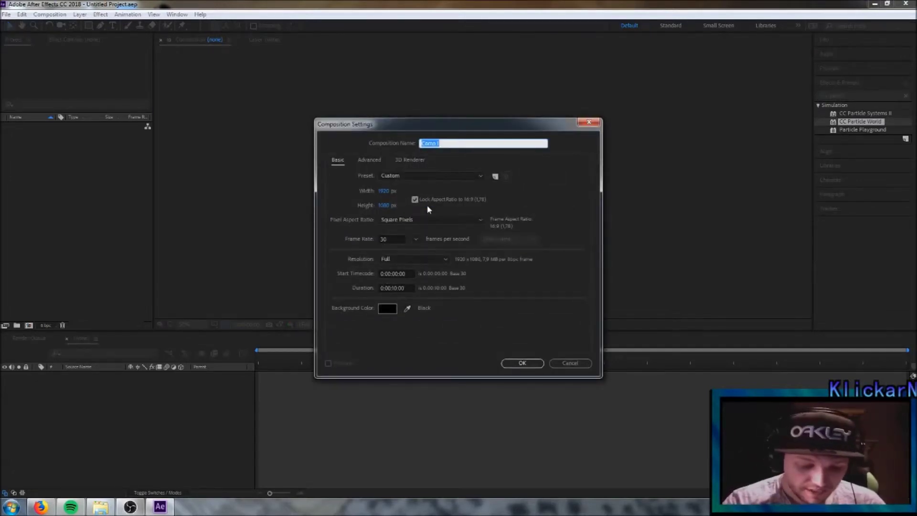
text(pubg intro)
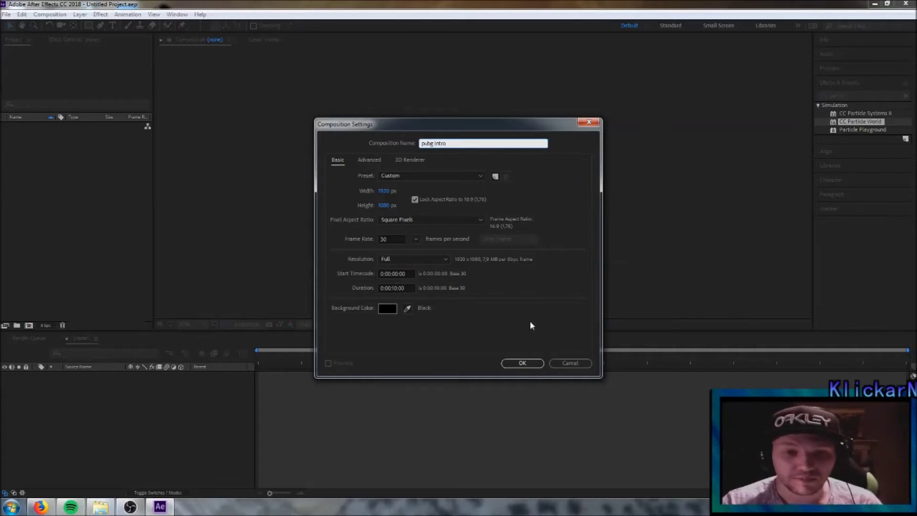
click(524, 364)
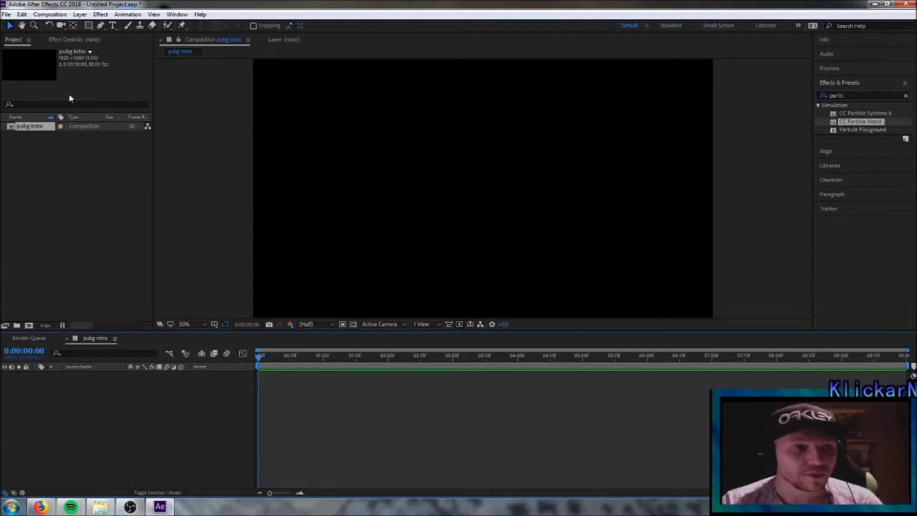
Import Grenade.png through File > Import > File and drag it into the pubg intro timeline
click(6, 15)
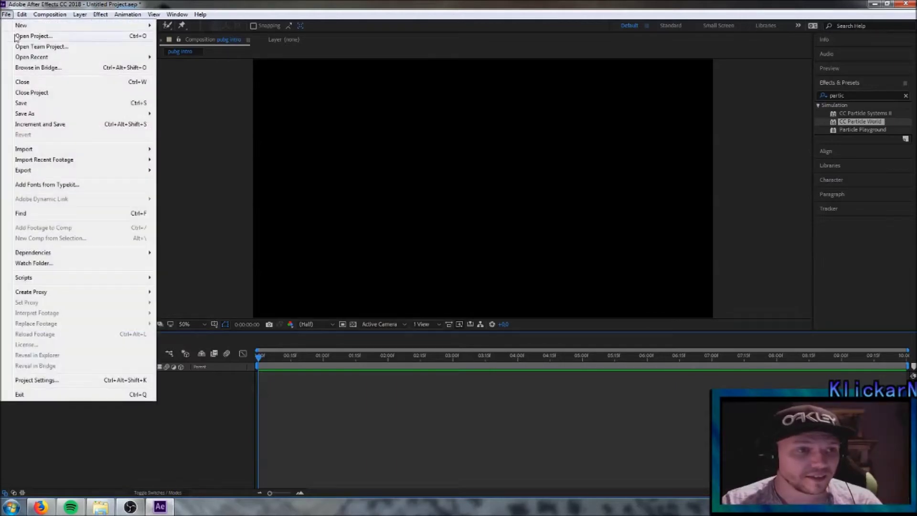
mouse_move(41, 149)
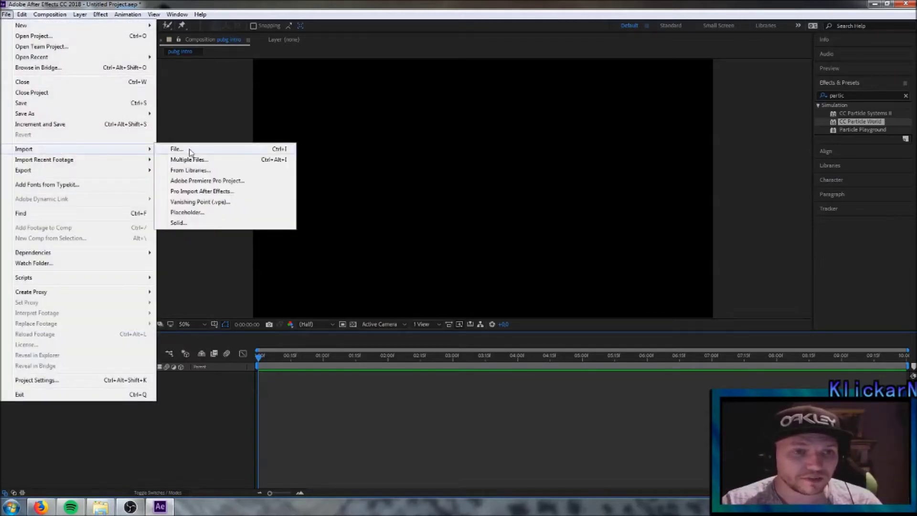
click(190, 149)
click(270, 123)
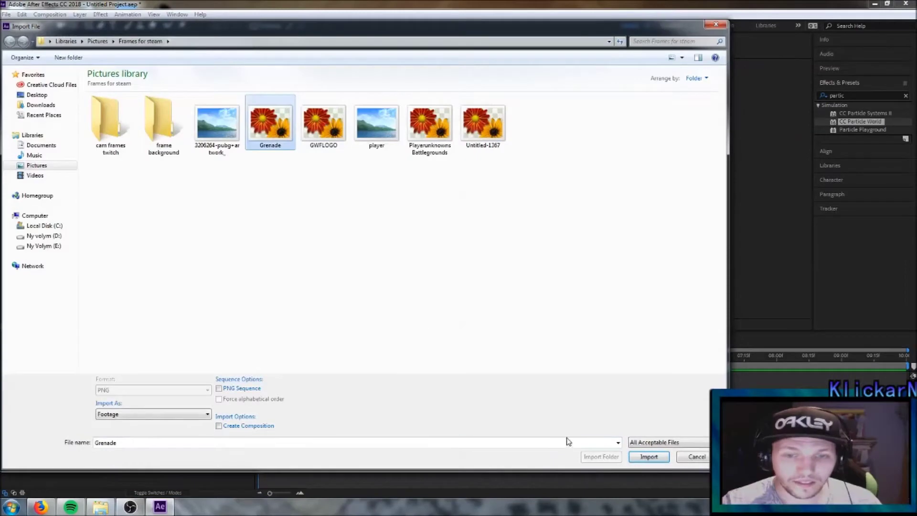
click(648, 457)
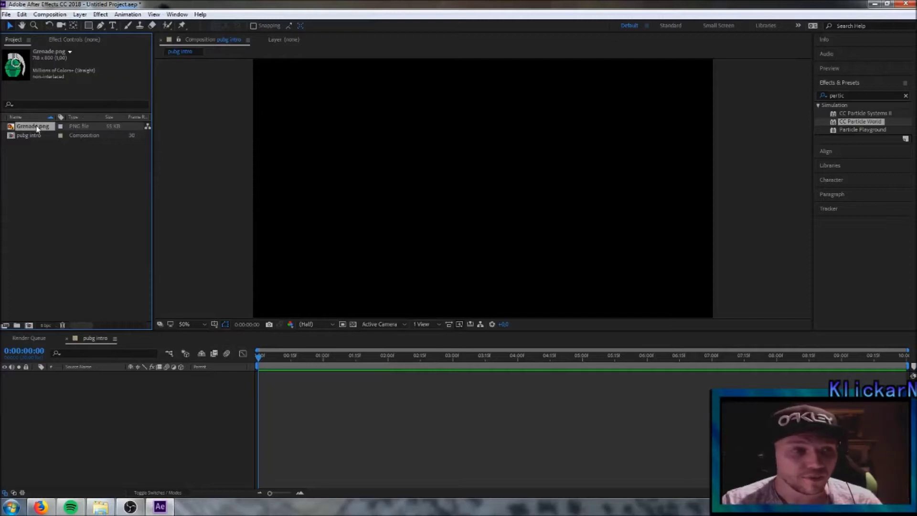
drag(36, 128, 129, 382)
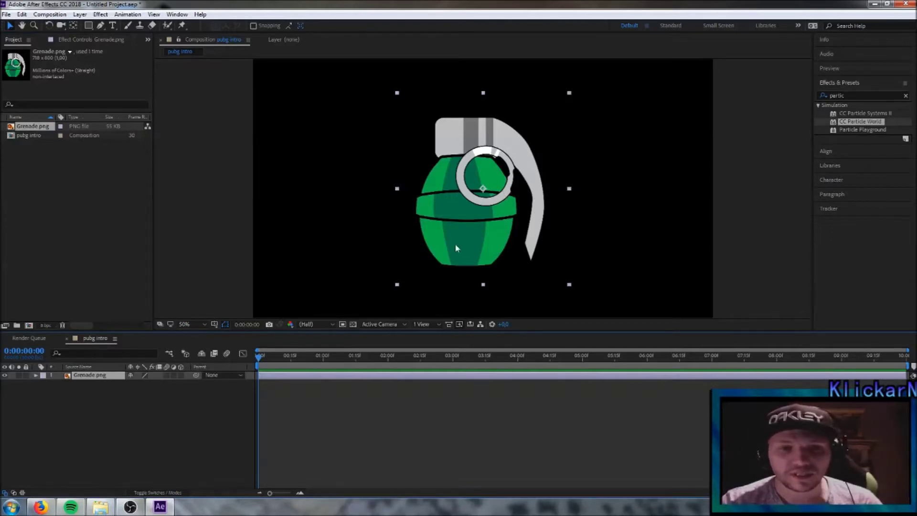
Tilt the grenade clockwise with the Rotation tool, then reselect its layer and reveal Scale
click(49, 26)
drag(539, 126, 587, 165)
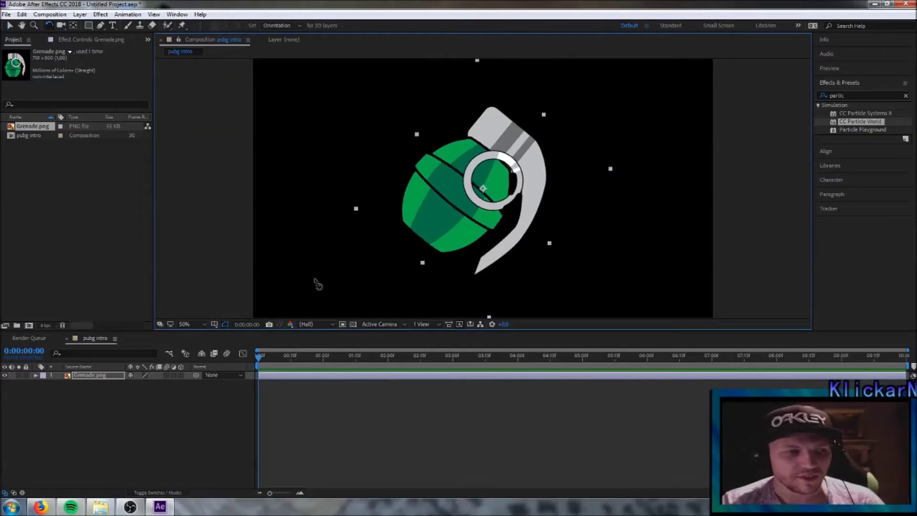
click(222, 411)
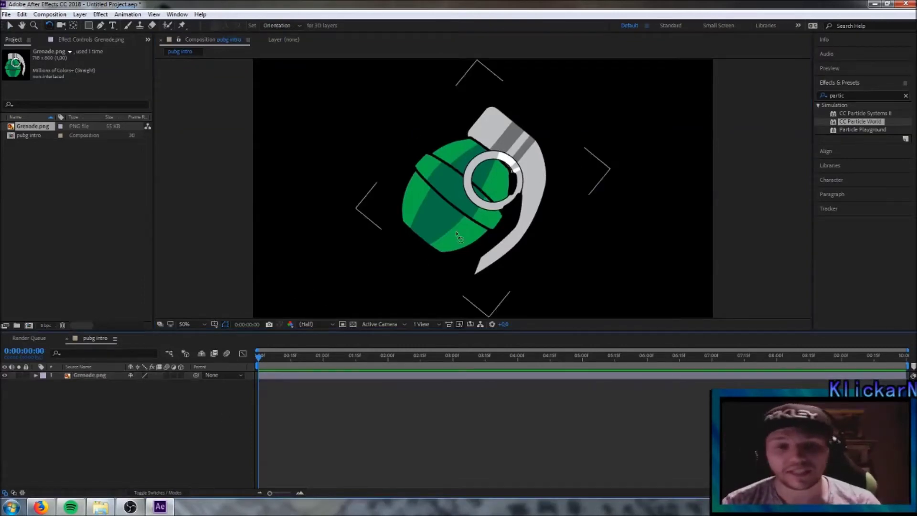
click(93, 378)
key(s)
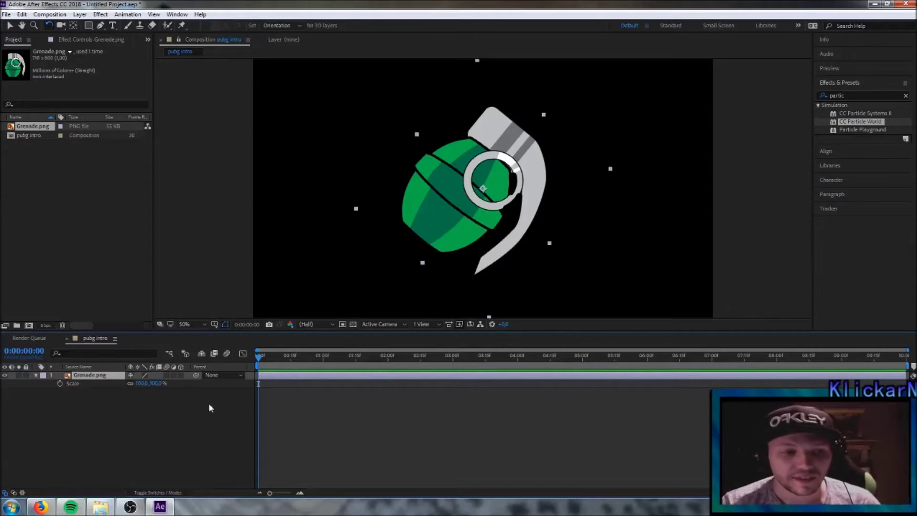
Keyframe the grenade's Scale at 0:00, enlarged to 1934% to fill the frame
click(59, 383)
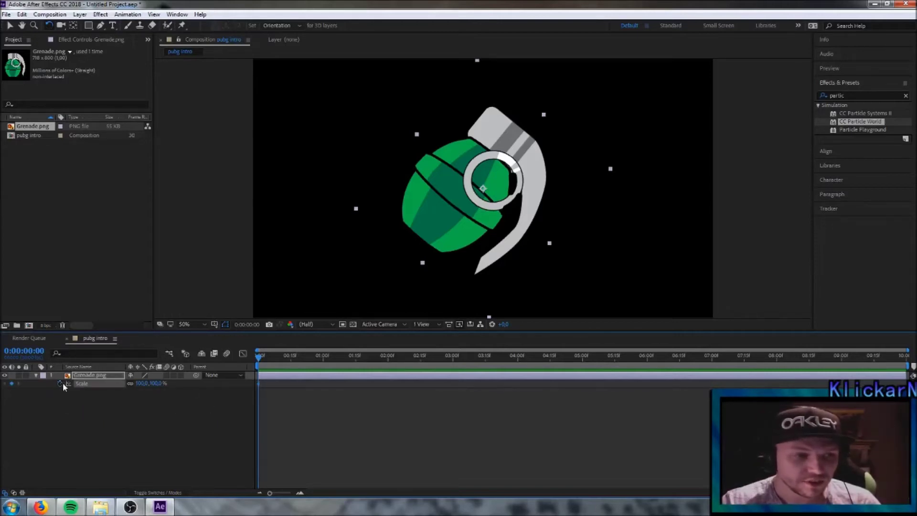
drag(141, 386, 897, 377)
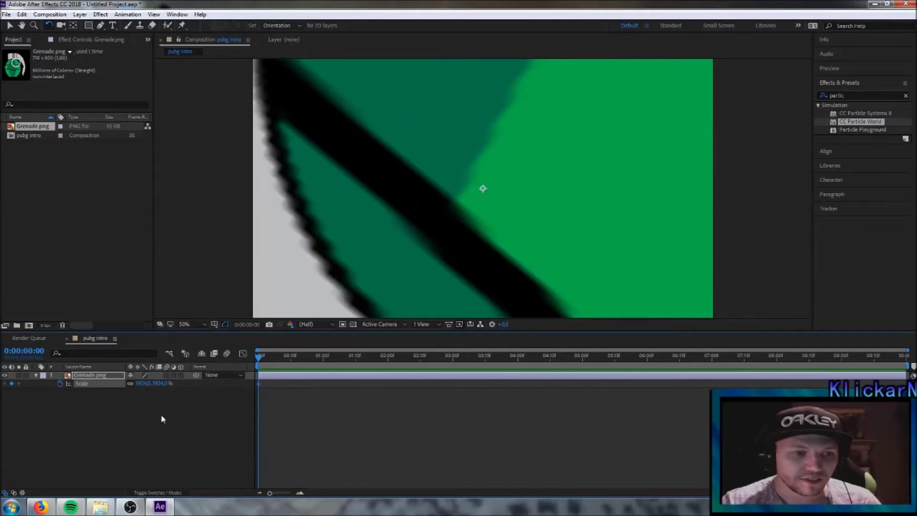
click(142, 383)
key(Return)
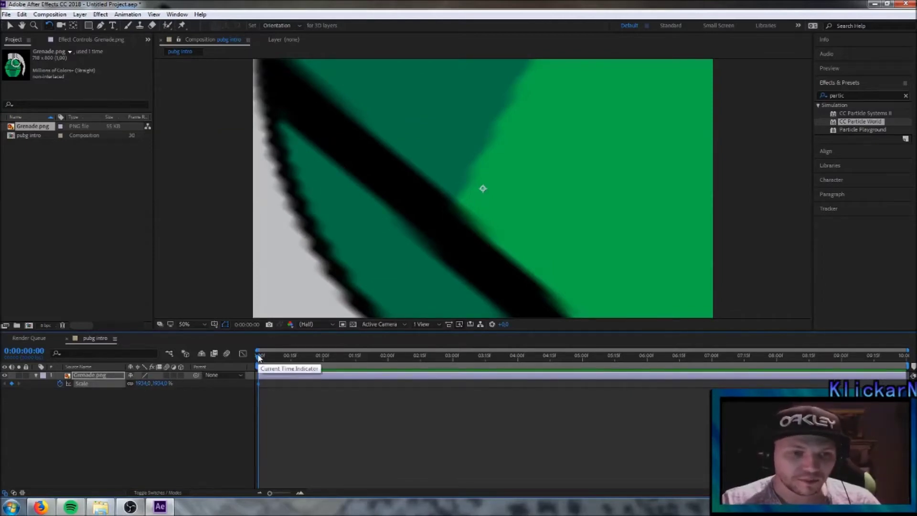
Add a Scale keyframe at 1:15 shrinking the grenade to 29%
drag(259, 358, 356, 363)
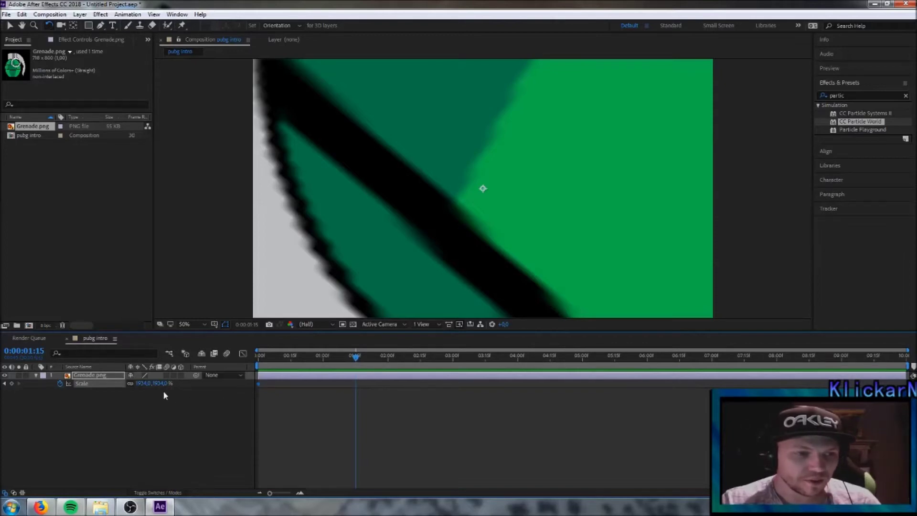
drag(145, 386, 136, 386)
click(144, 383)
text(100)
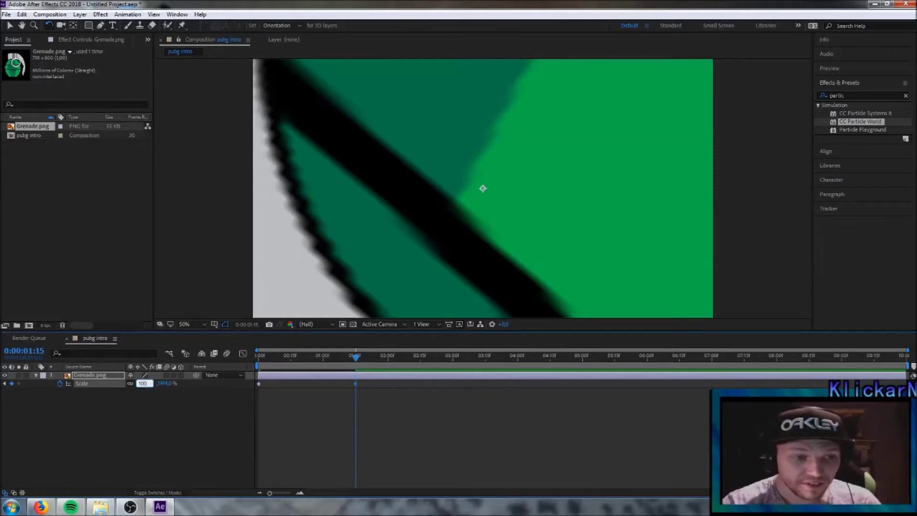
key(Return)
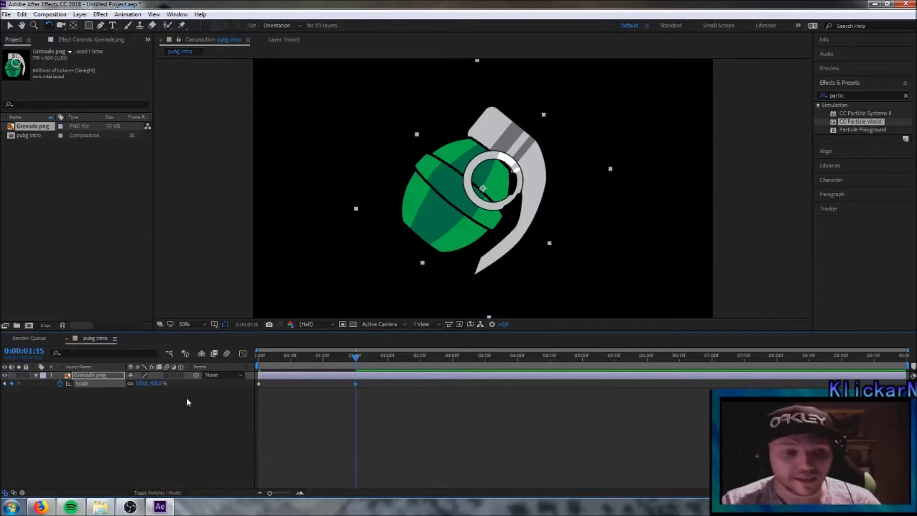
drag(140, 386, 106, 384)
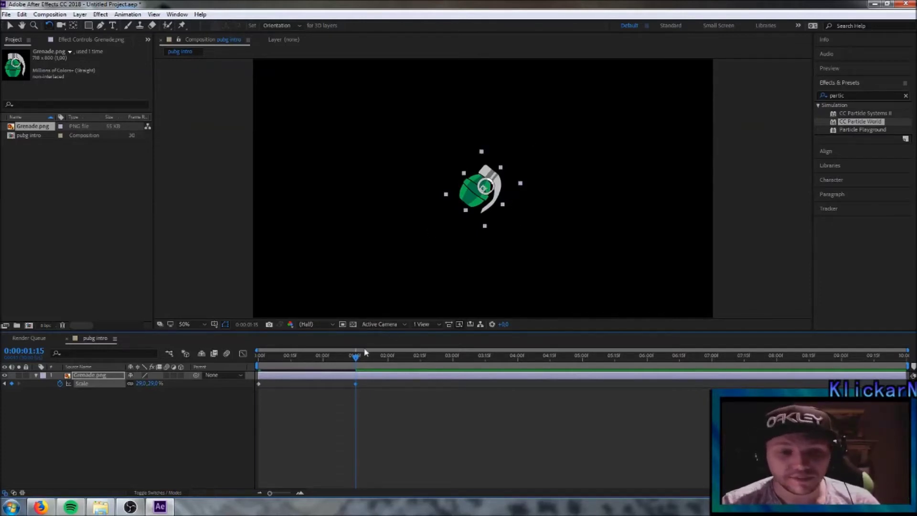
click(35, 376)
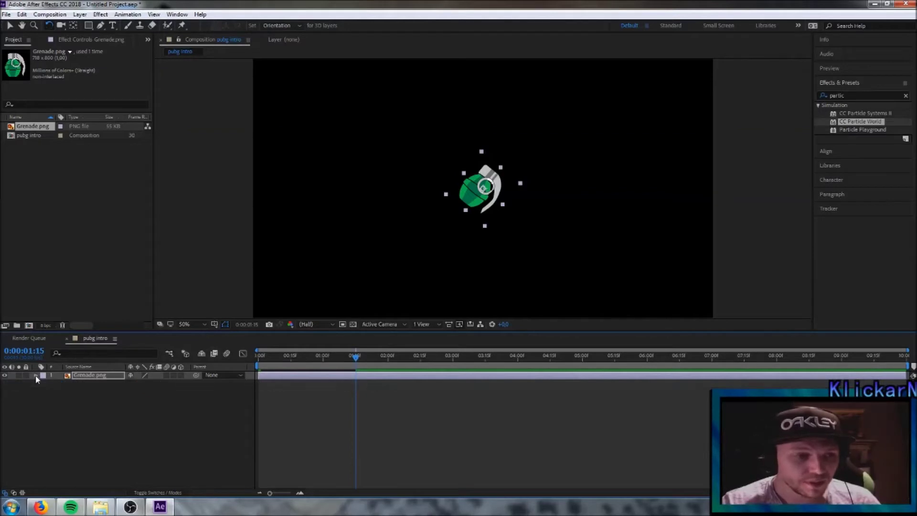
Keyframe the grenade's Opacity from 0% at 0:00 to 100% at frame 2
click(36, 376)
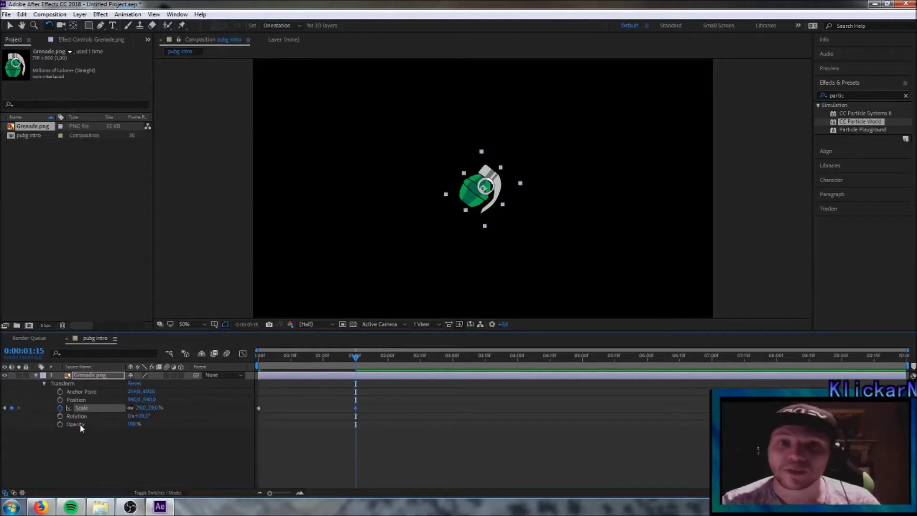
drag(357, 356, 248, 365)
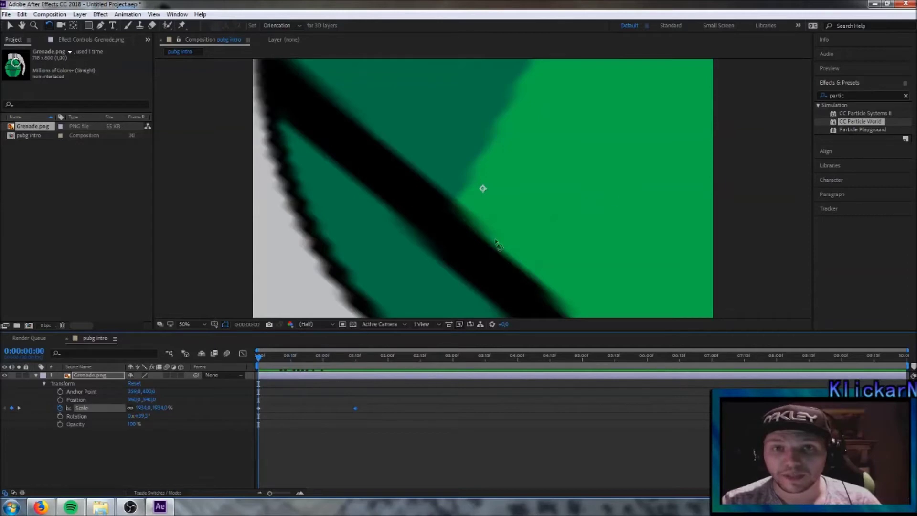
click(60, 424)
drag(134, 424, 39, 422)
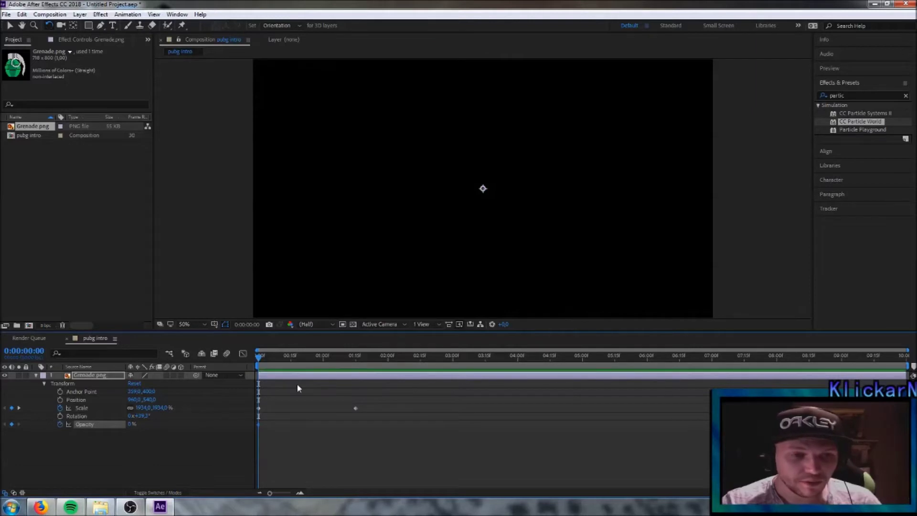
drag(259, 362, 262, 359)
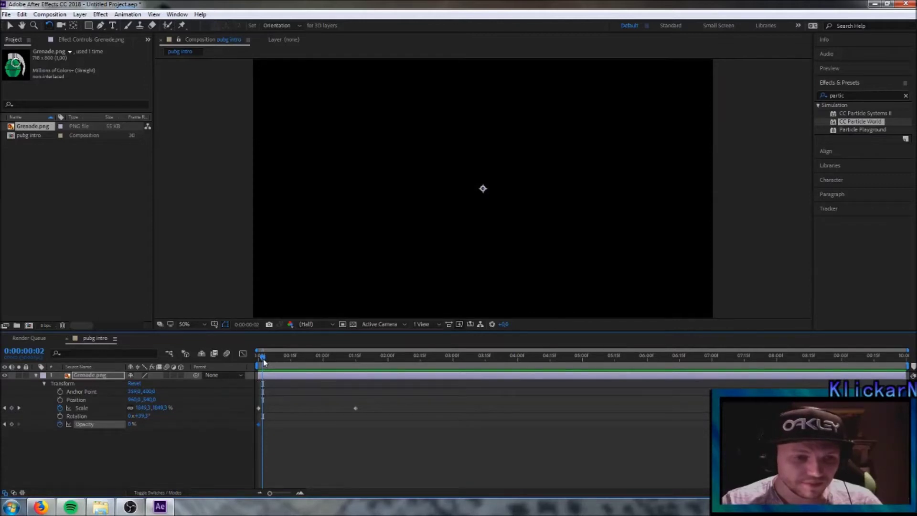
drag(131, 426, 302, 428)
drag(264, 366, 356, 372)
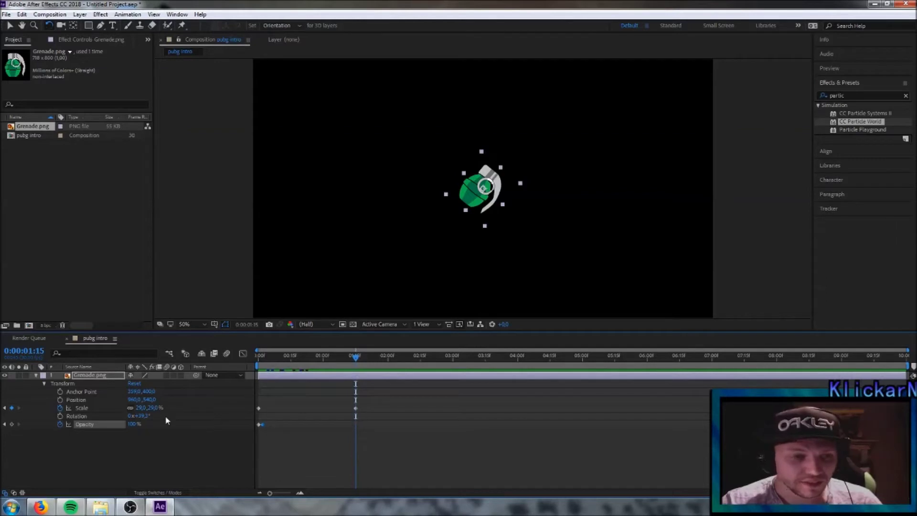
Keyframe Opacity at 100% at 1:15 and 0% at 1:24, then preview the fade-out
click(12, 424)
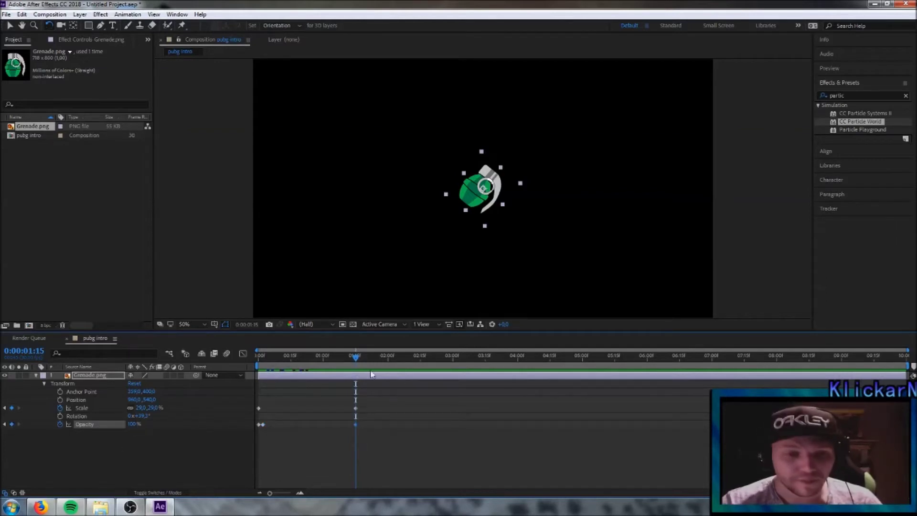
drag(356, 360, 376, 358)
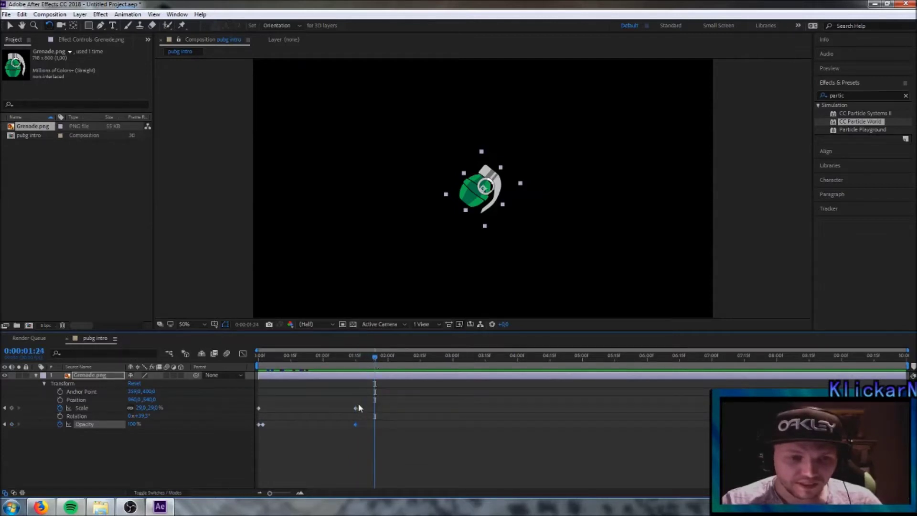
drag(135, 427, 103, 425)
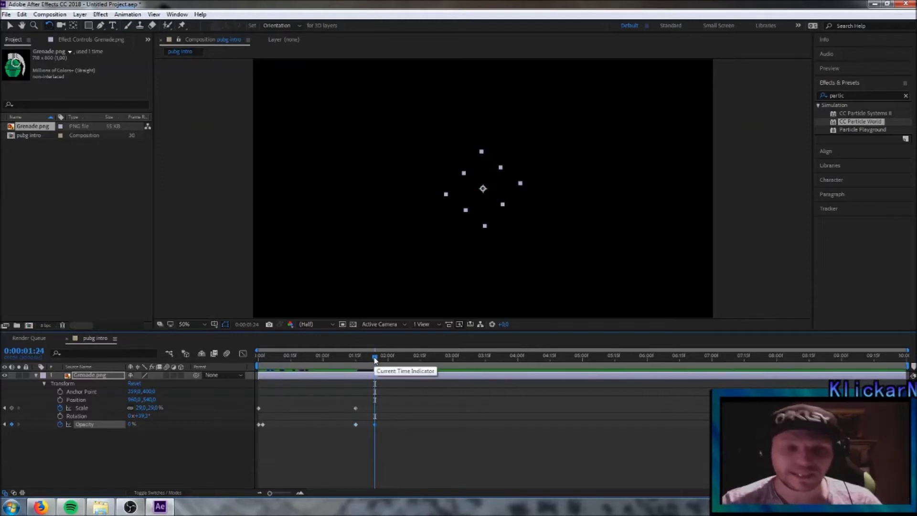
mouse_move(374, 356)
mouse_down()
mouse_move(236, 357)
mouse_move(375, 361)
mouse_up()
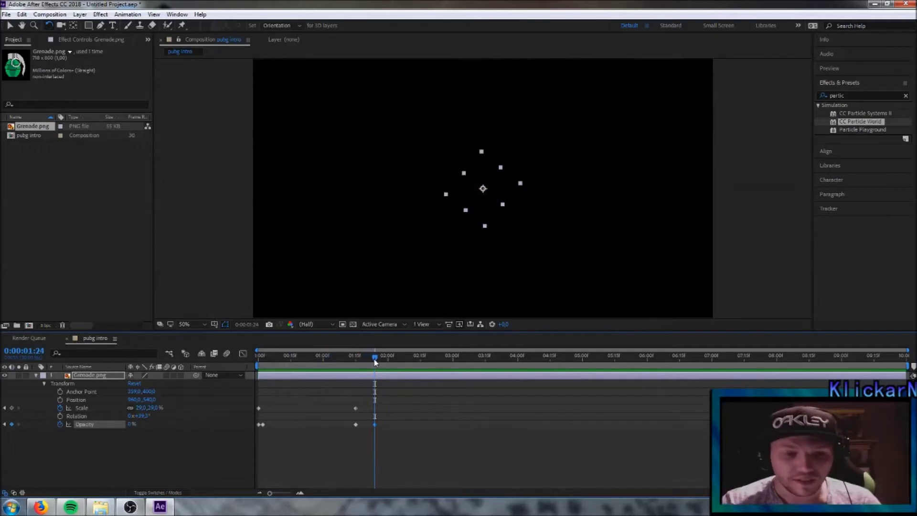
drag(374, 359, 362, 361)
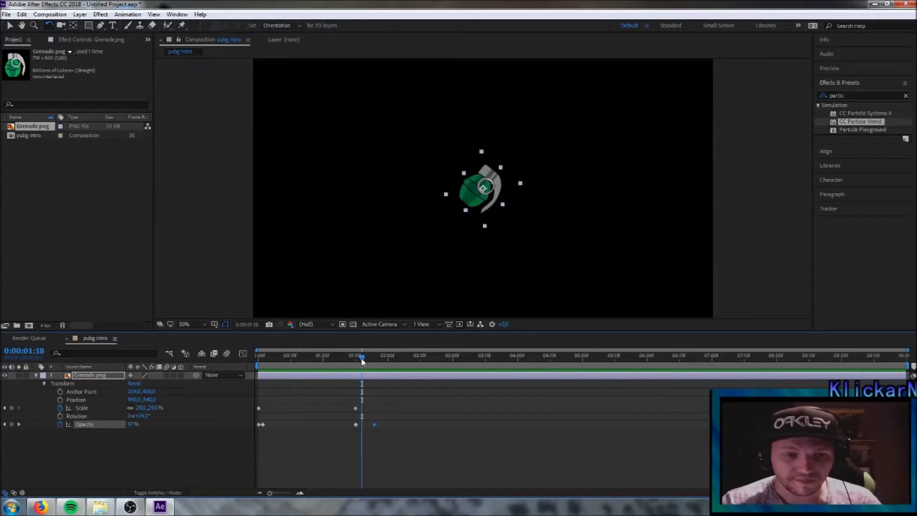
click(36, 376)
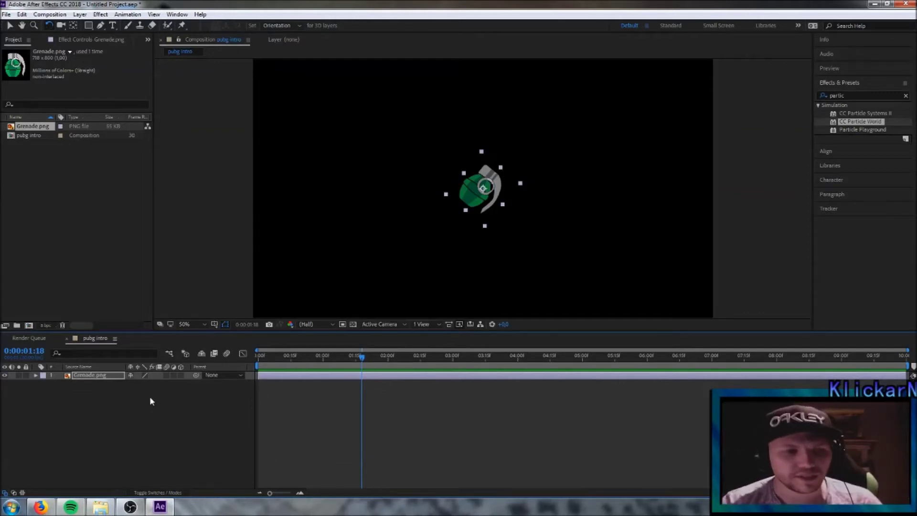
Add a black 1920×1080 solid named 'explotion' from the timeline's New > Solid menu
right_click(126, 410)
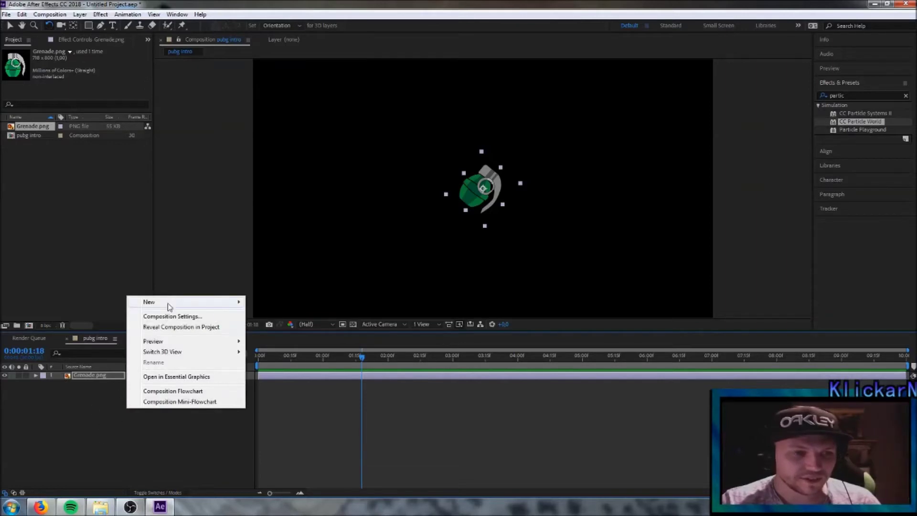
mouse_move(233, 301)
click(287, 327)
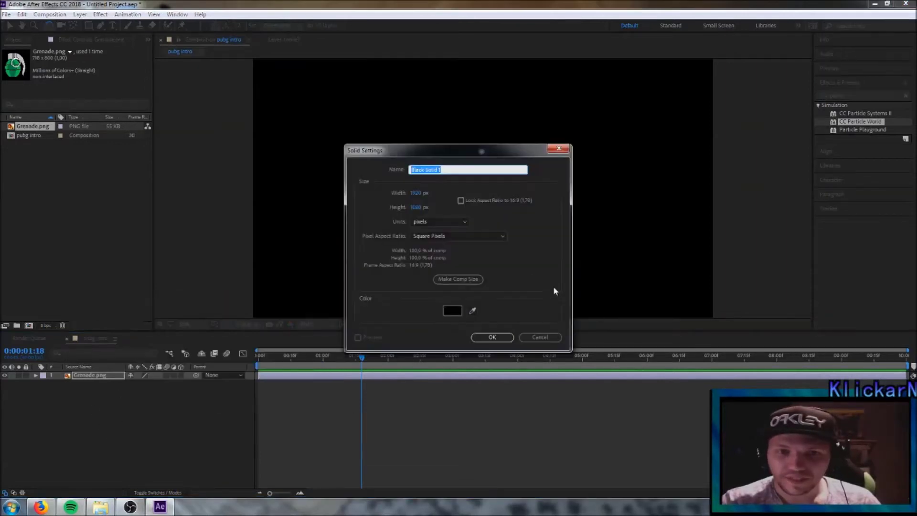
text(exploti)
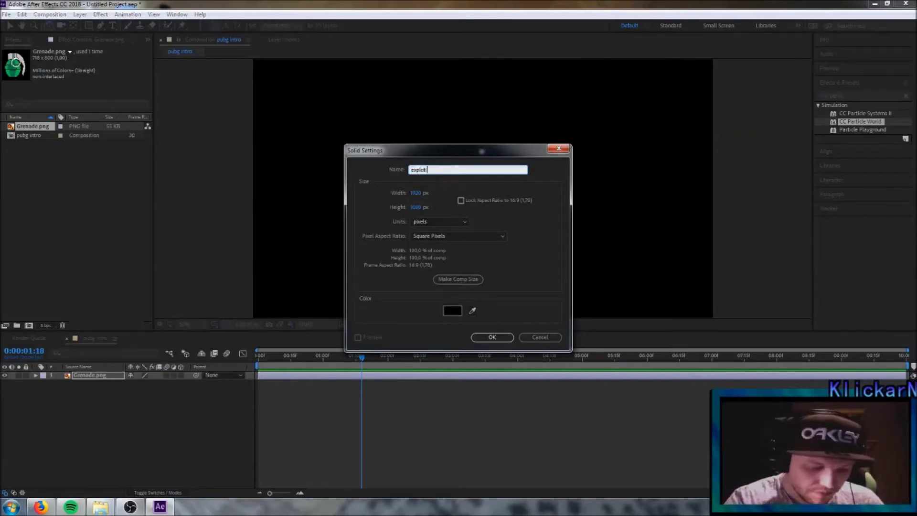
text(n)
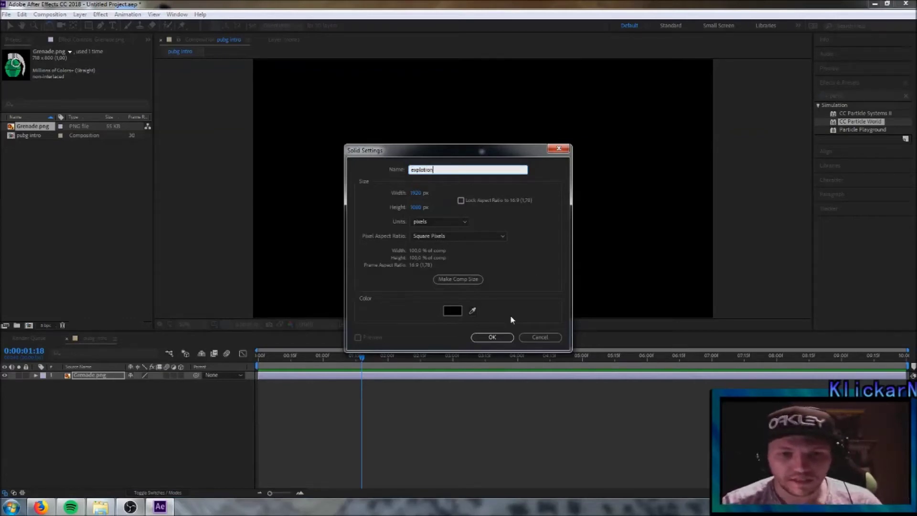
click(494, 337)
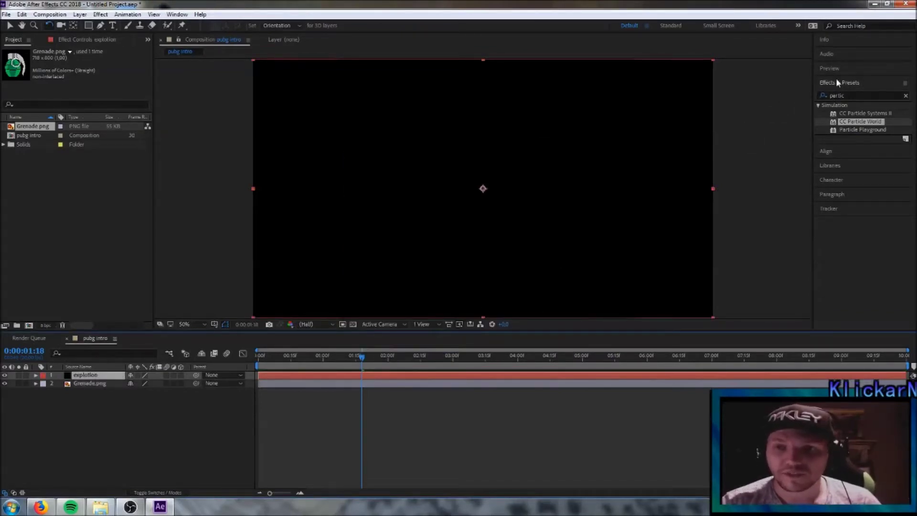
Drag CC Particle World from Effects & Presets onto the explotion solid
click(177, 15)
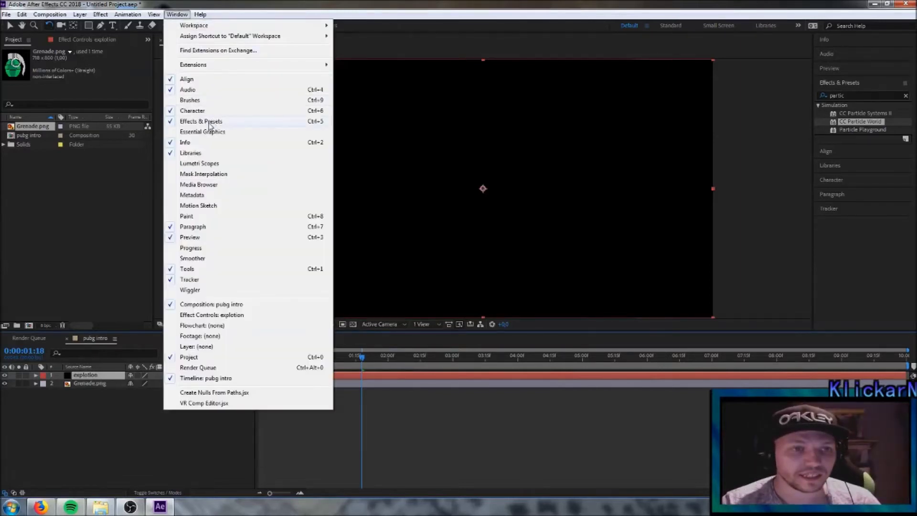
click(176, 15)
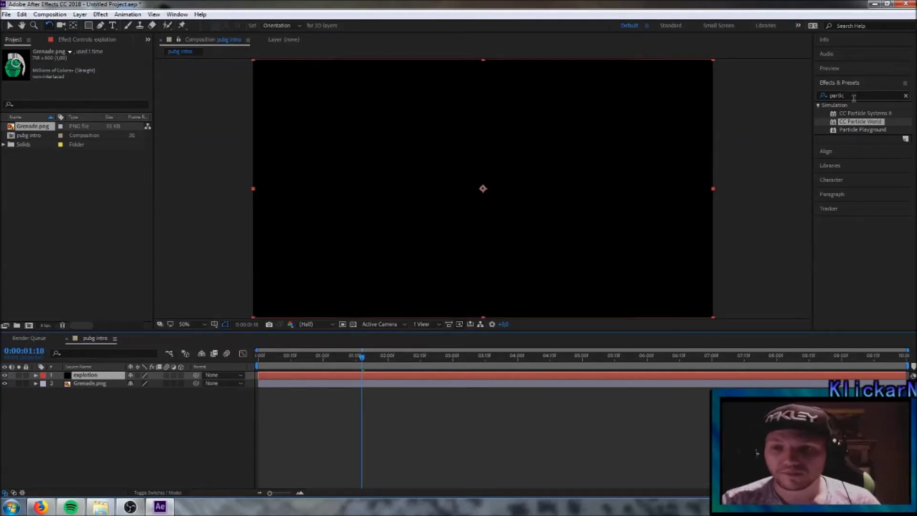
drag(862, 122, 93, 373)
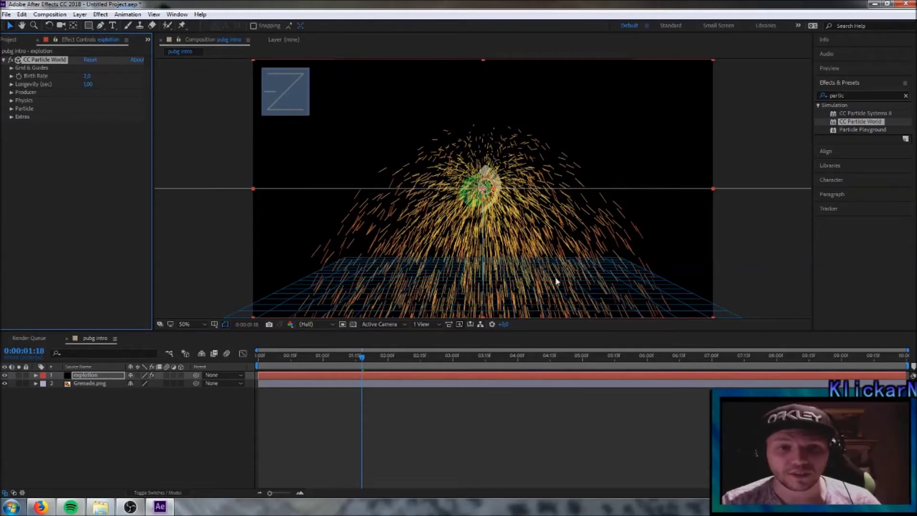
Expand the explotion layer's CC Particle World Producer settings
click(36, 375)
click(44, 383)
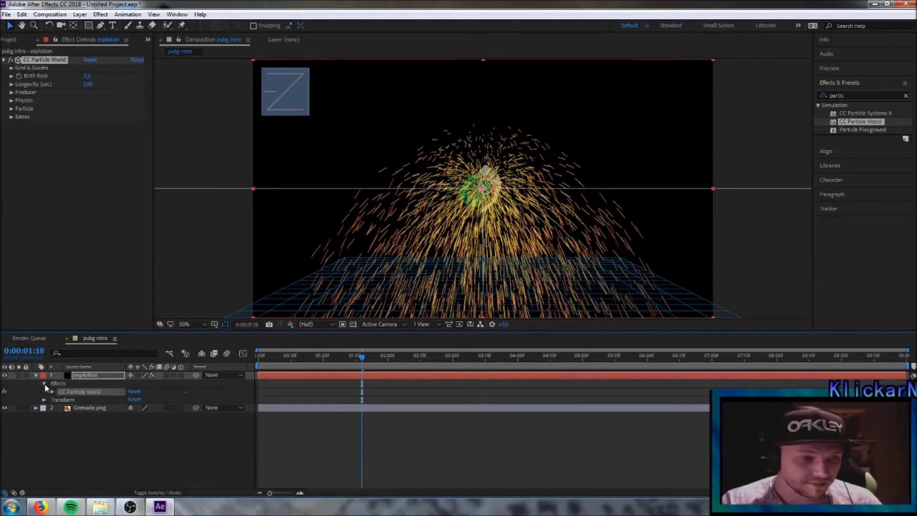
click(52, 392)
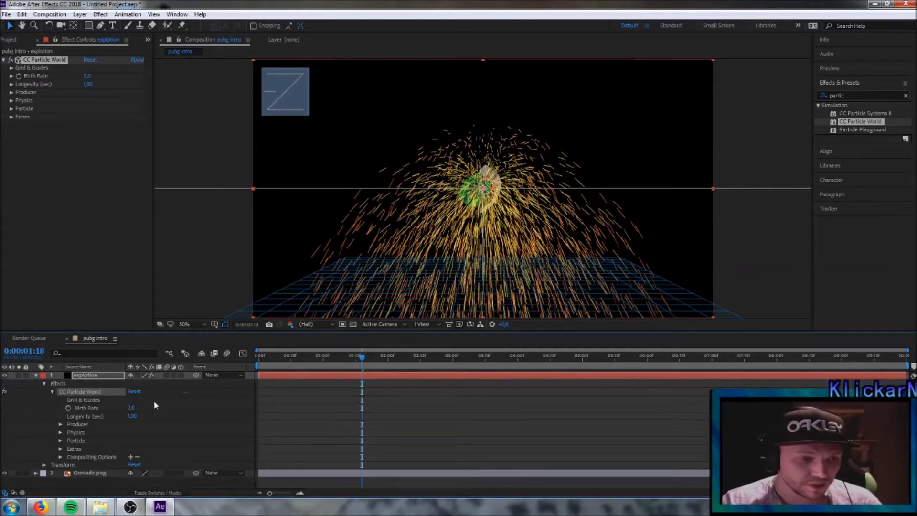
click(60, 425)
scroll(138, 425, down, 1)
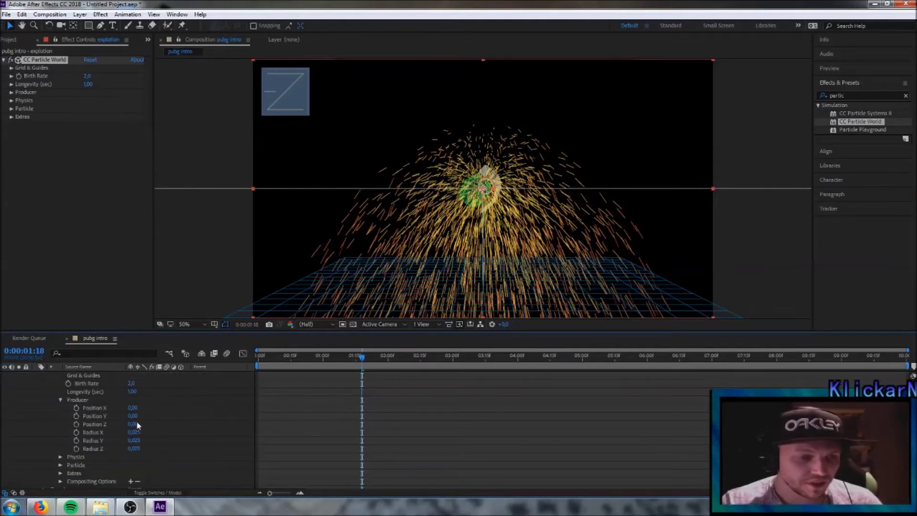
scroll(138, 425, down, 1)
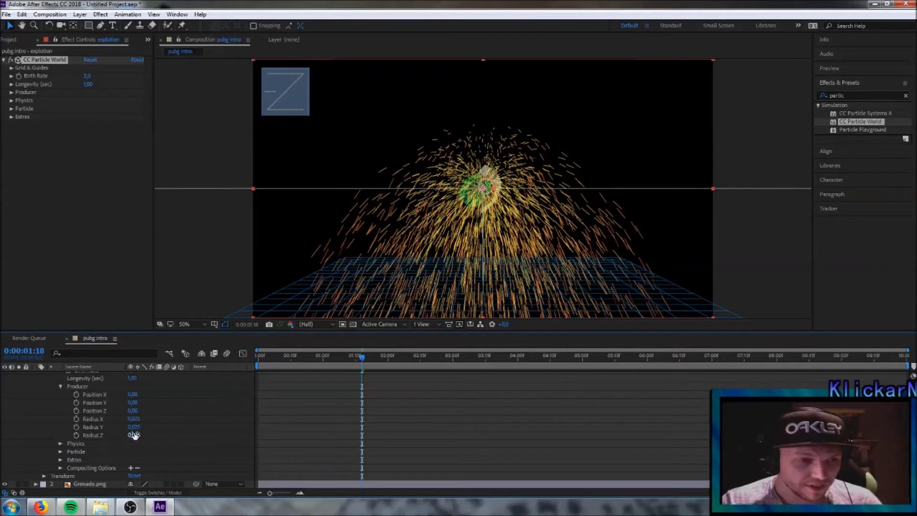
Set Producer Radius X and Y to 0 and Radius Z to 10000, keyframing Radius Z
click(136, 419)
text(0)
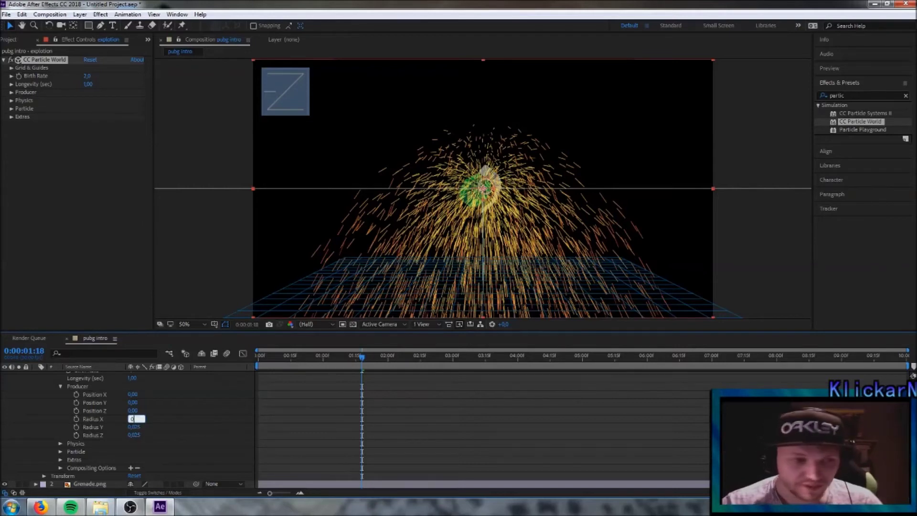
key(Tab)
text(0)
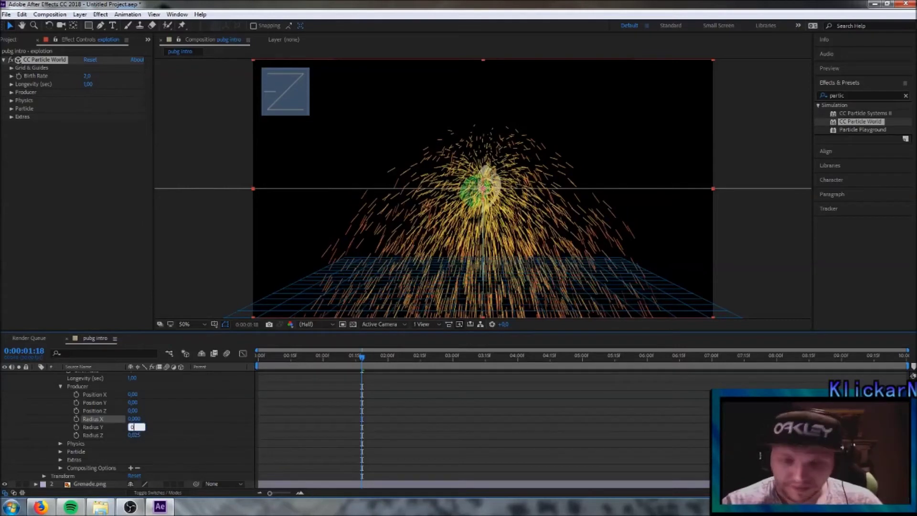
key(Return)
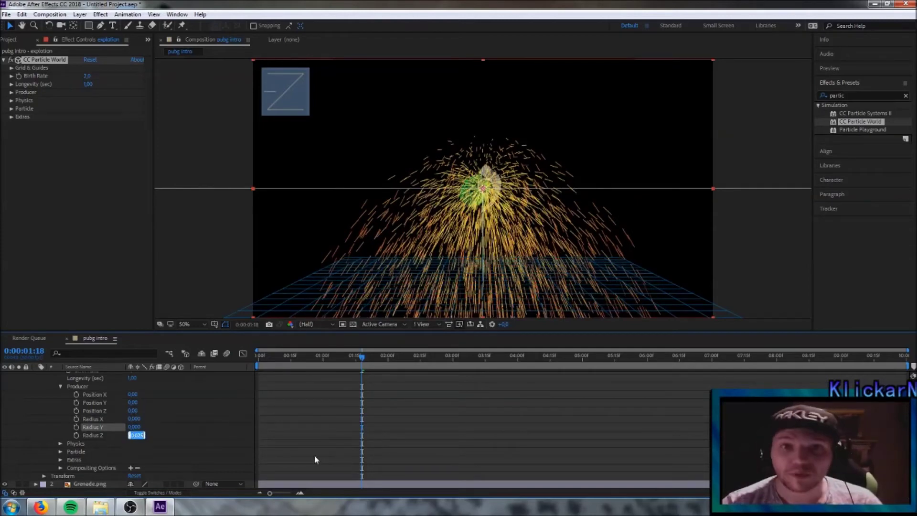
text(1000)
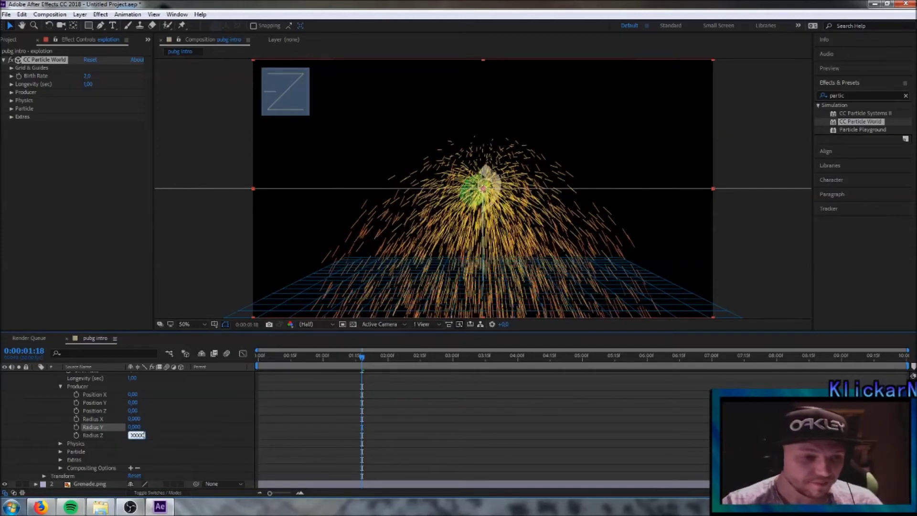
text(0)
key(Return)
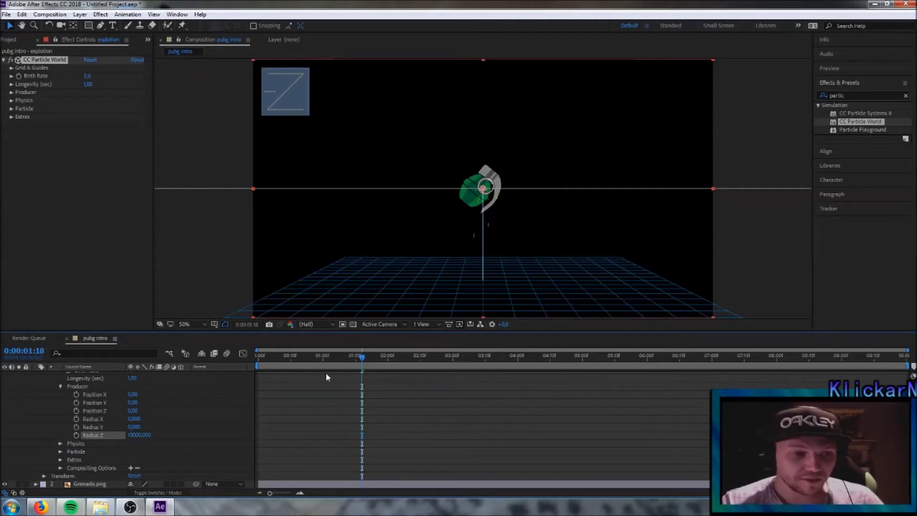
click(76, 435)
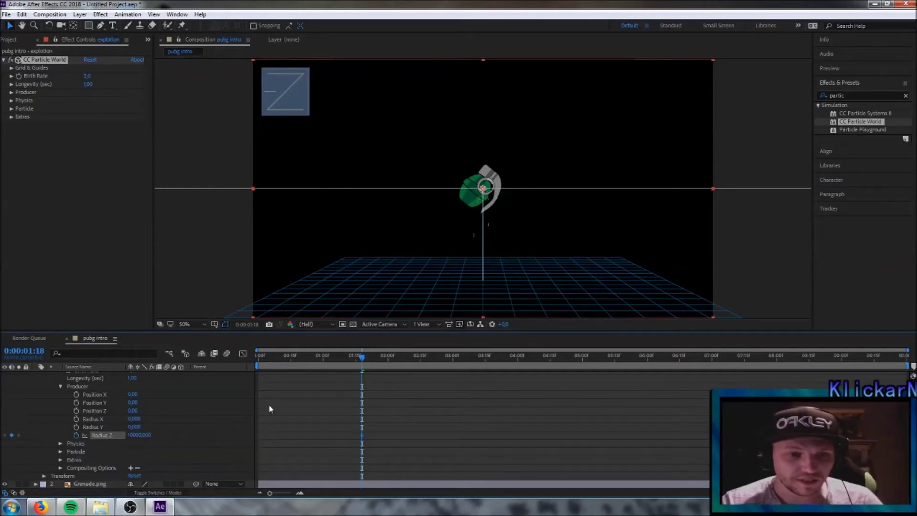
Keyframe the particles' Max Opacity from 0% up to 100% one frame later
click(60, 451)
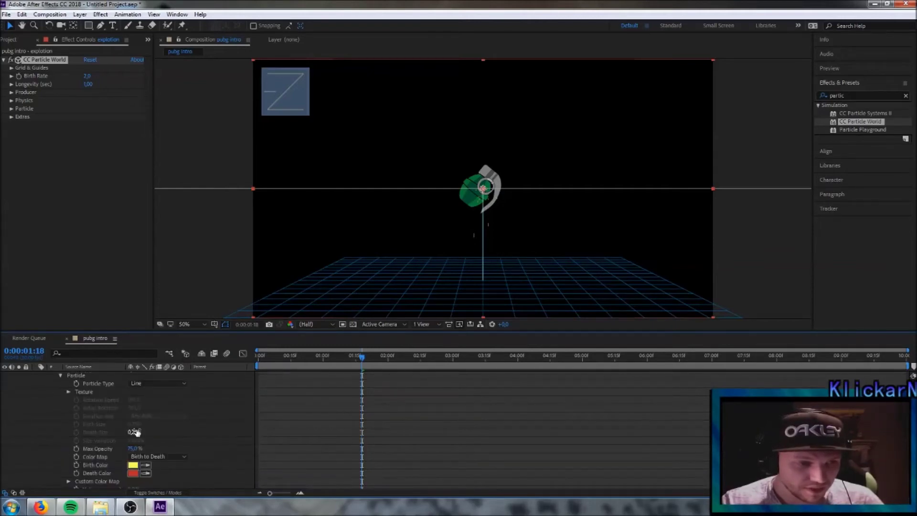
scroll(136, 429, down, 1)
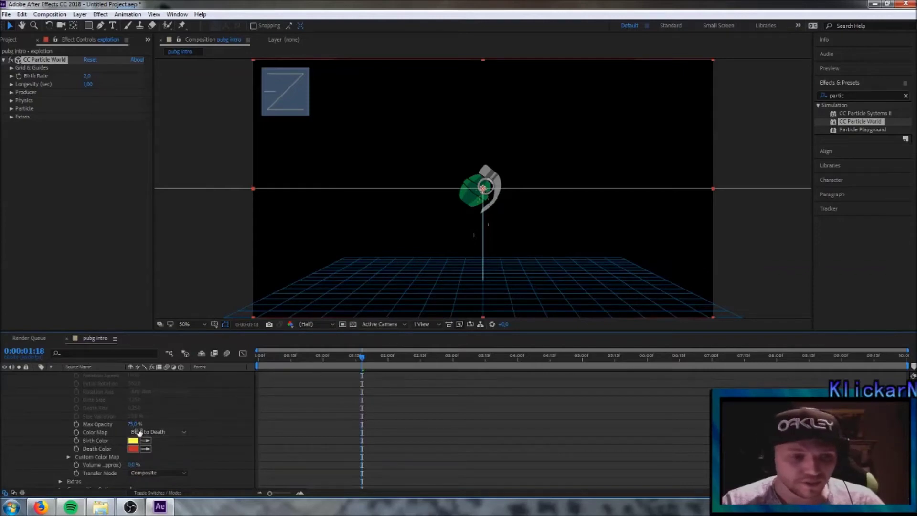
click(77, 424)
drag(132, 424, 30, 426)
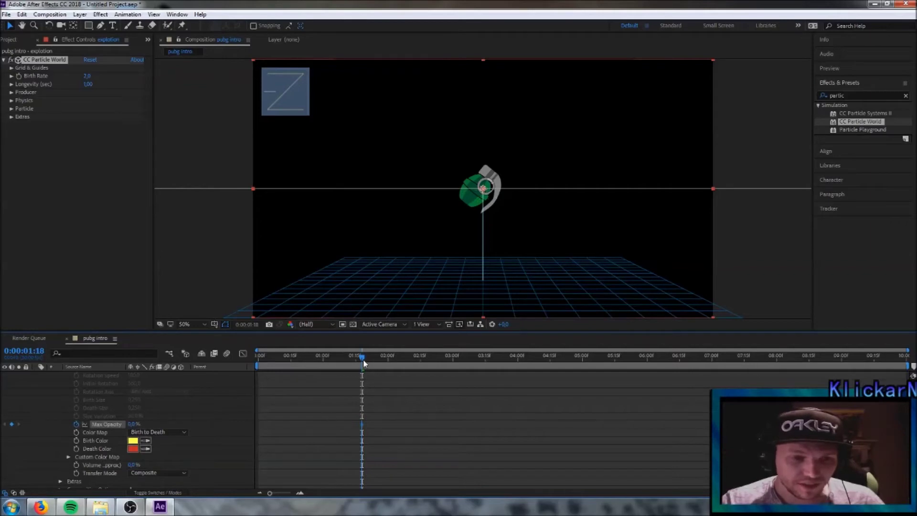
drag(362, 358, 363, 358)
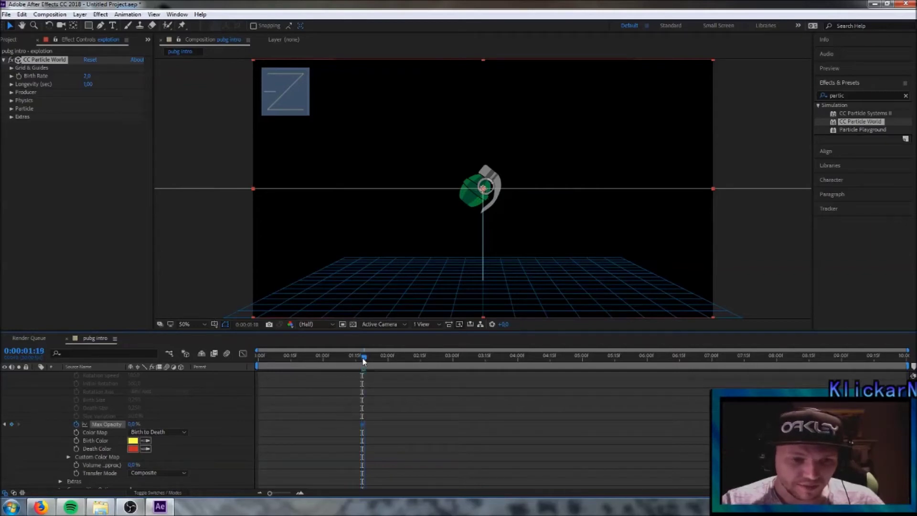
drag(133, 425, 317, 425)
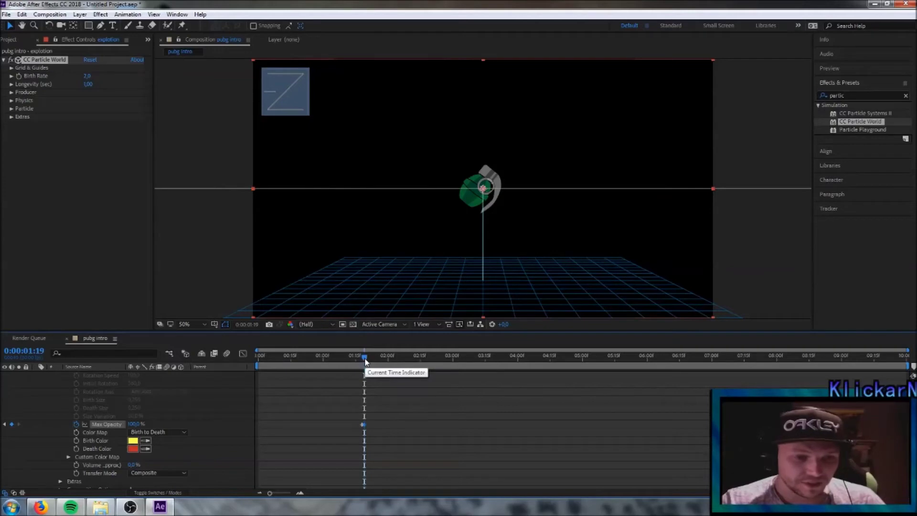
Set Radius Z to 0 at 1:19 and scrub the timeline to preview the burst
scroll(183, 406, up, 2)
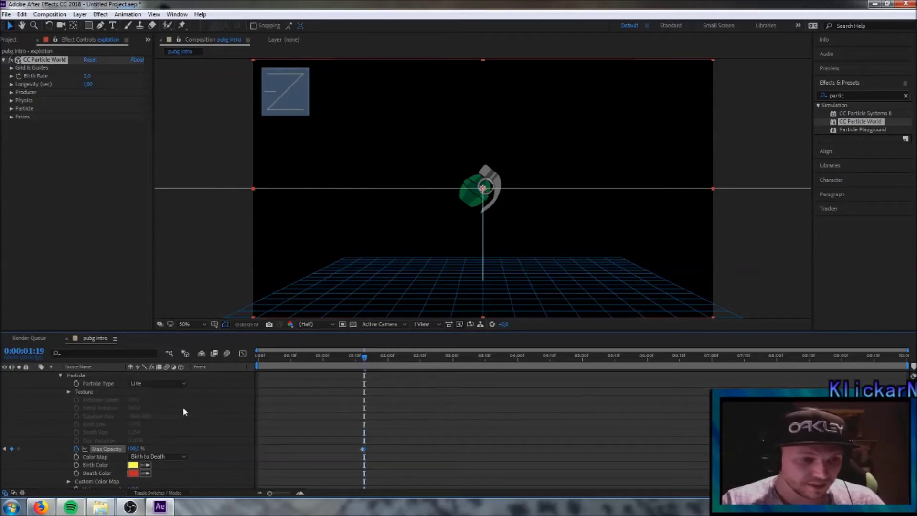
click(141, 384)
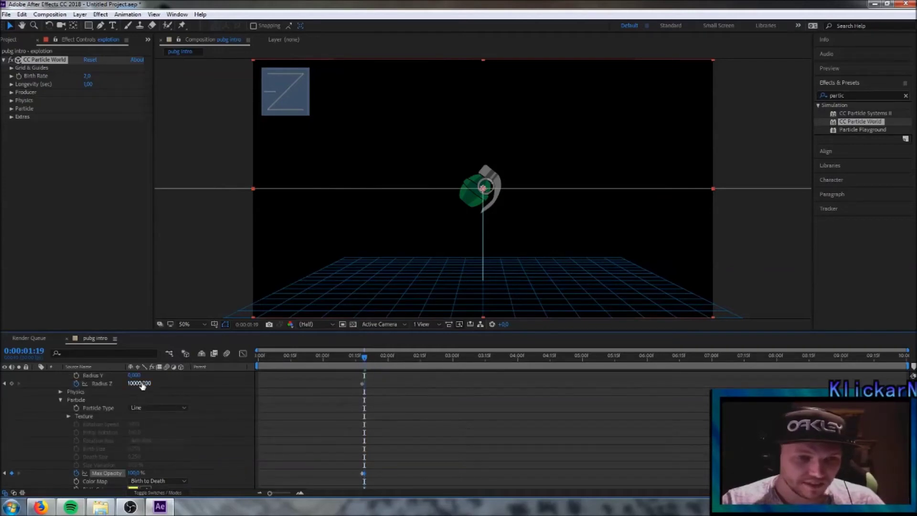
text(0,1)
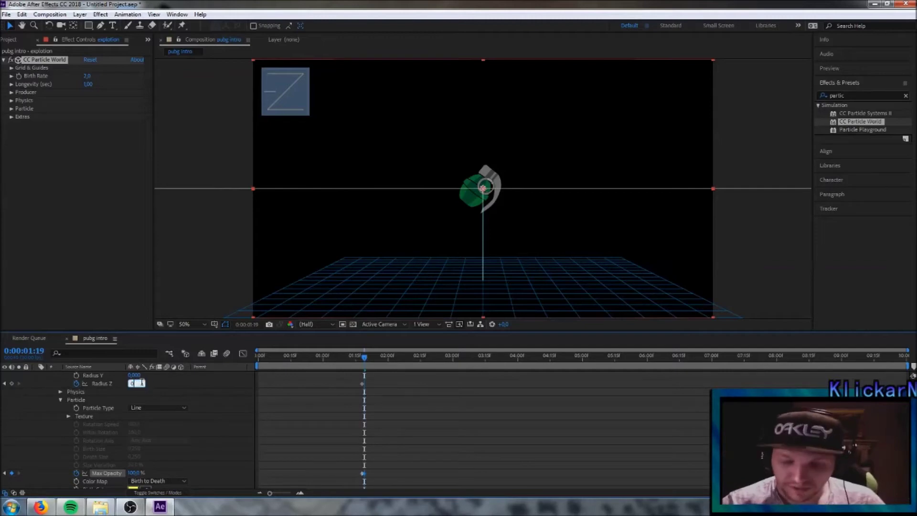
key(Return)
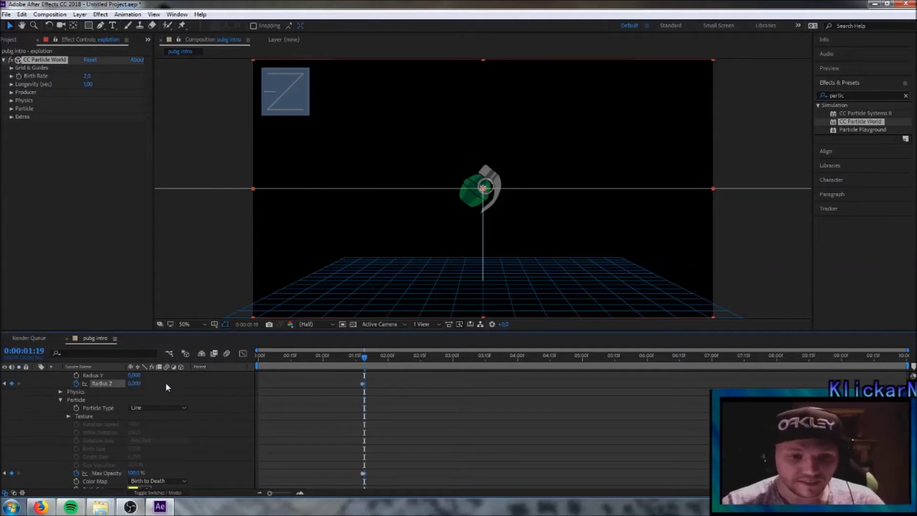
click(362, 356)
mouse_move(363, 357)
mouse_down()
mouse_move(409, 356)
mouse_move(375, 361)
mouse_up()
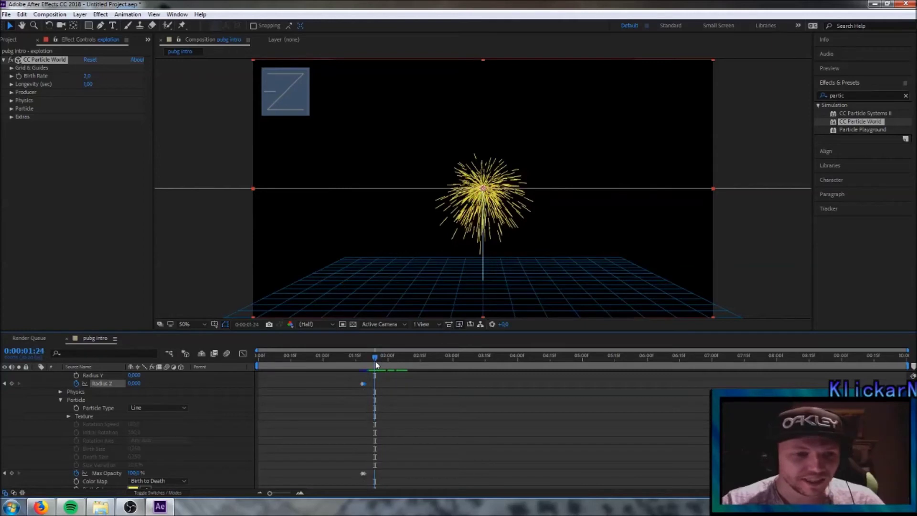
Raise the CC Particle World Velocity to 3.40 and preview the wider burst
click(61, 392)
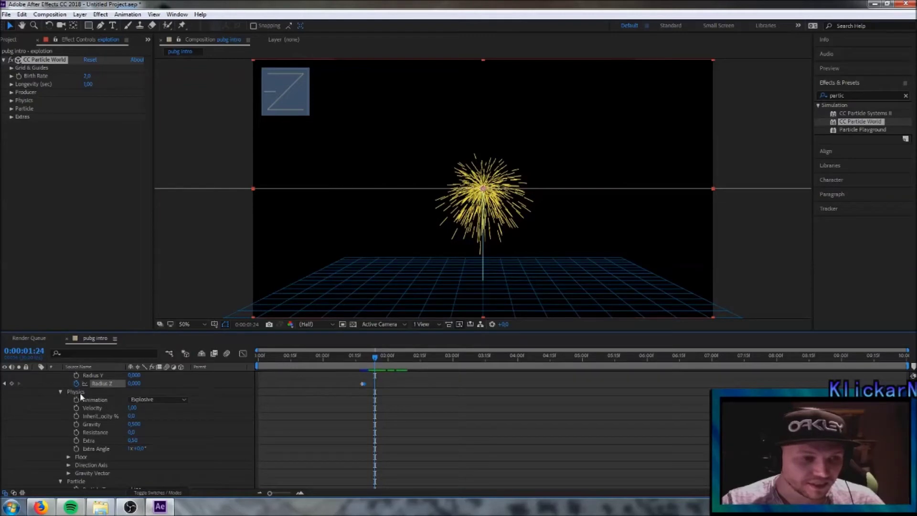
click(133, 408)
text(3)
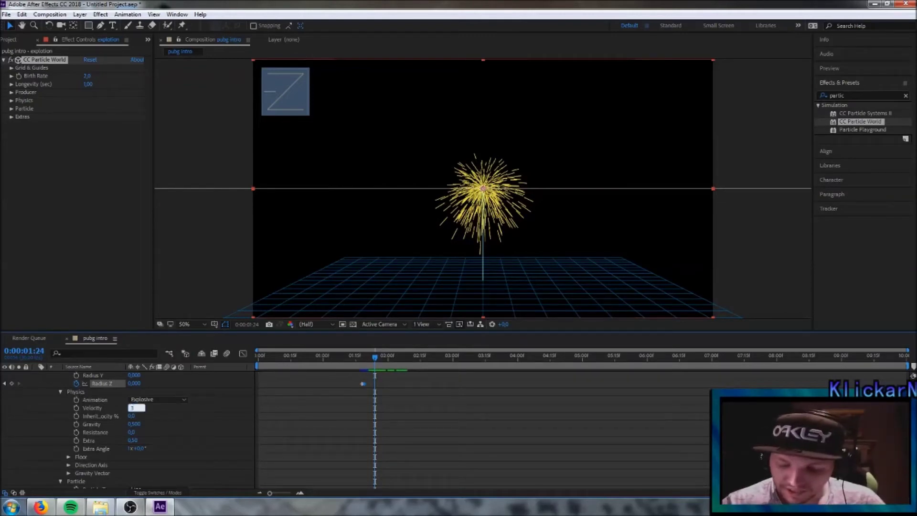
text(,40)
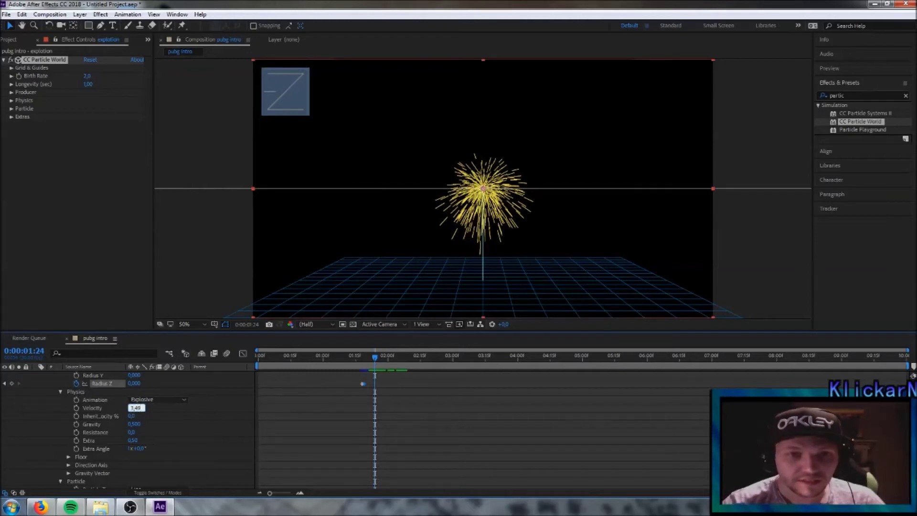
key(Return)
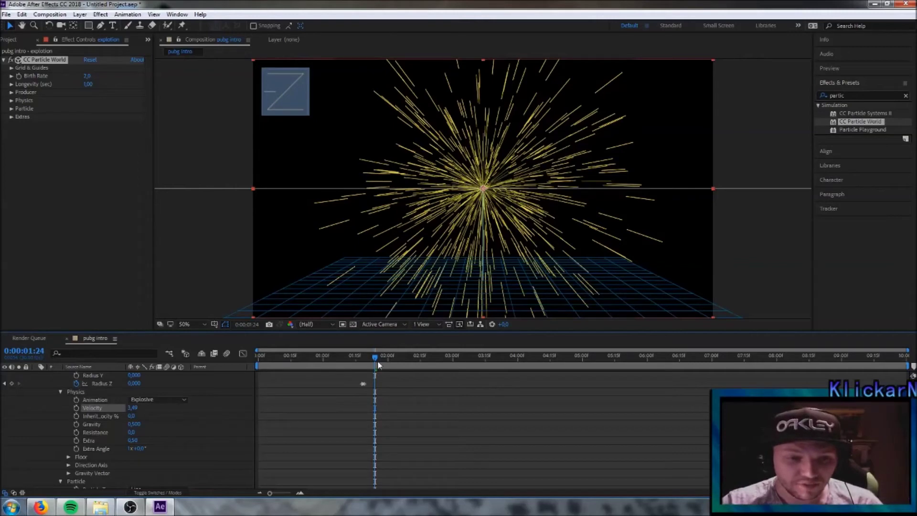
drag(375, 357, 448, 358)
key(space)
click(418, 358)
drag(418, 358, 390, 361)
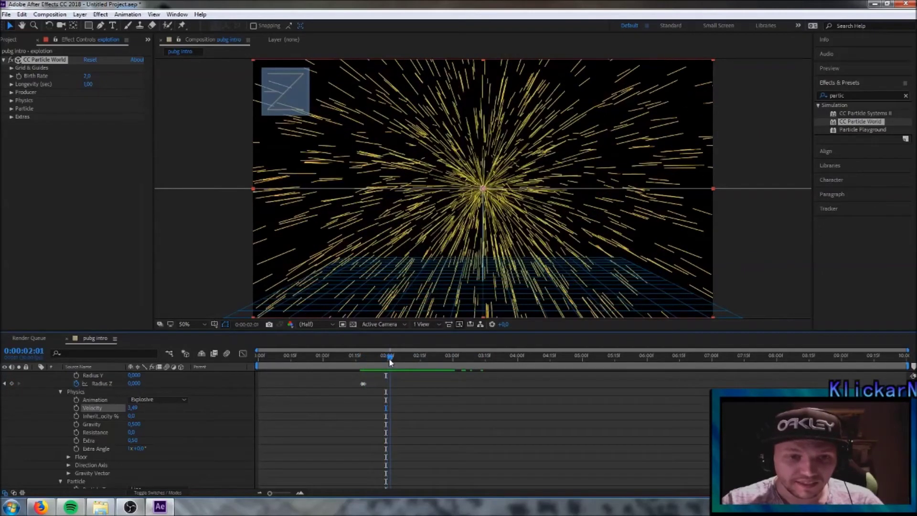
Set the particles' Max Opacity to 0% at 0:00:02:01 and scrub back over the fade
scroll(182, 421, down, 1)
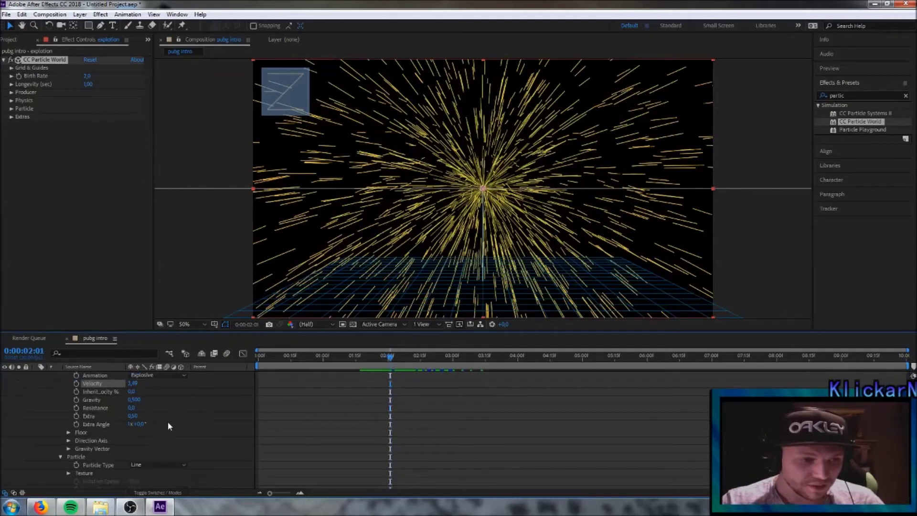
scroll(167, 421, down, 1)
scroll(169, 420, down, 3)
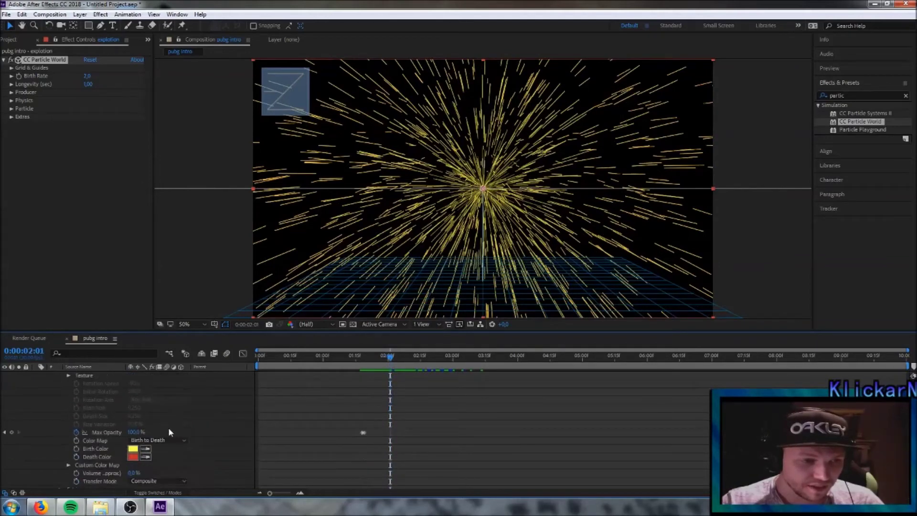
click(139, 433)
text(0)
key(Return)
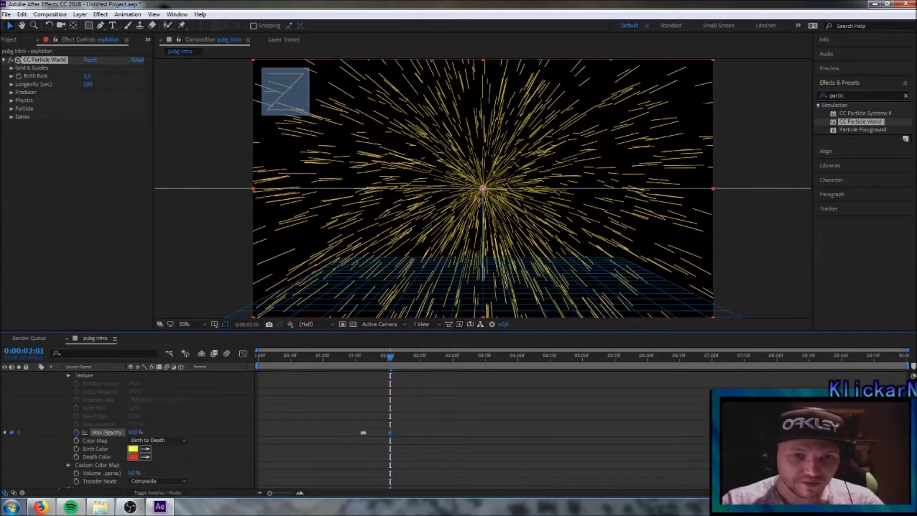
mouse_move(390, 359)
mouse_down()
mouse_move(245, 361)
mouse_move(426, 365)
mouse_move(383, 361)
mouse_up()
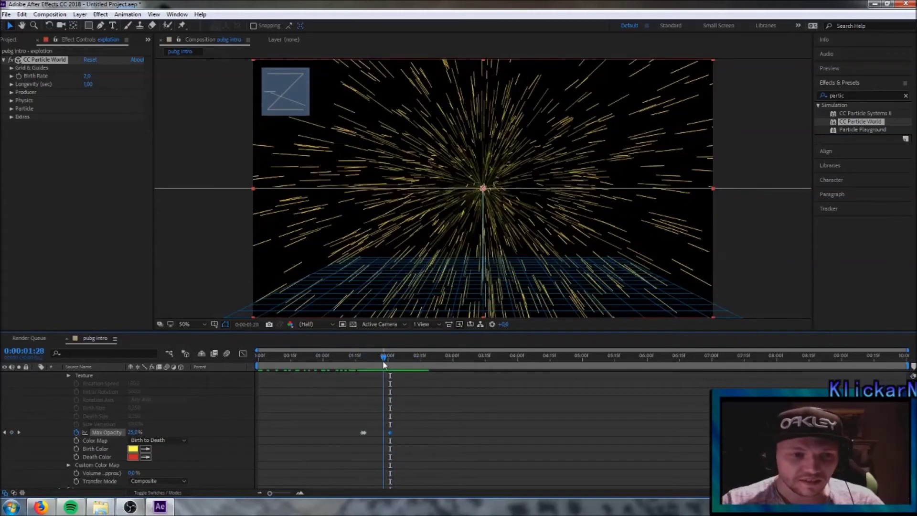
scroll(202, 406, up, 10)
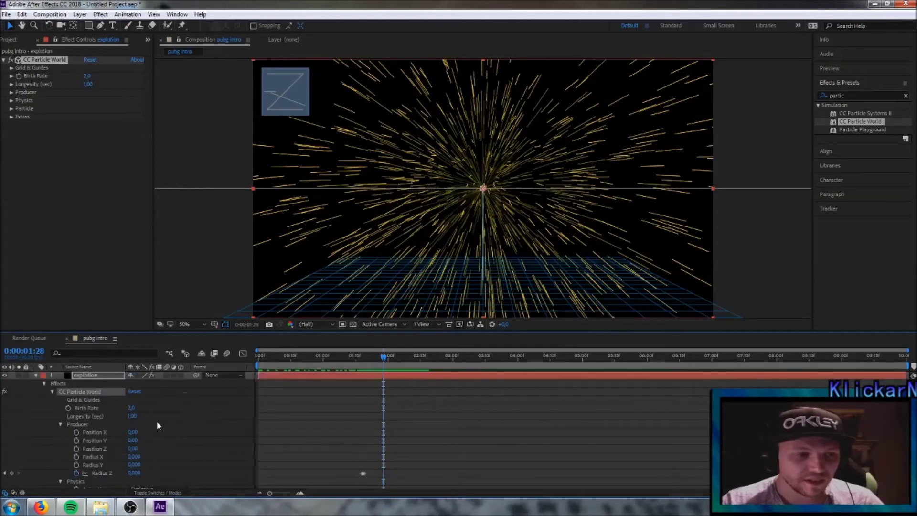
Collapse the explotion layer and import the 3206264-pubg+artwork JPG from Frames for steam
click(36, 375)
mouse_move(389, 359)
mouse_down()
mouse_move(281, 364)
mouse_move(394, 362)
mouse_up()
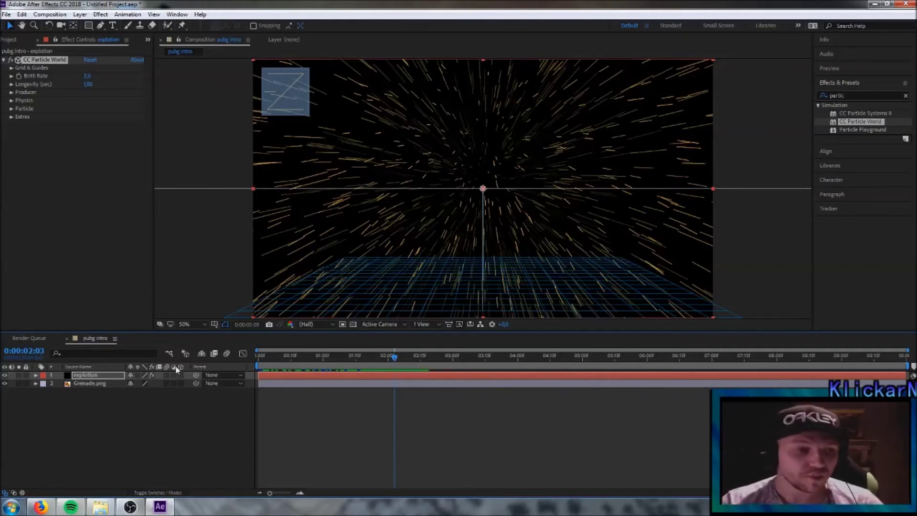
click(7, 14)
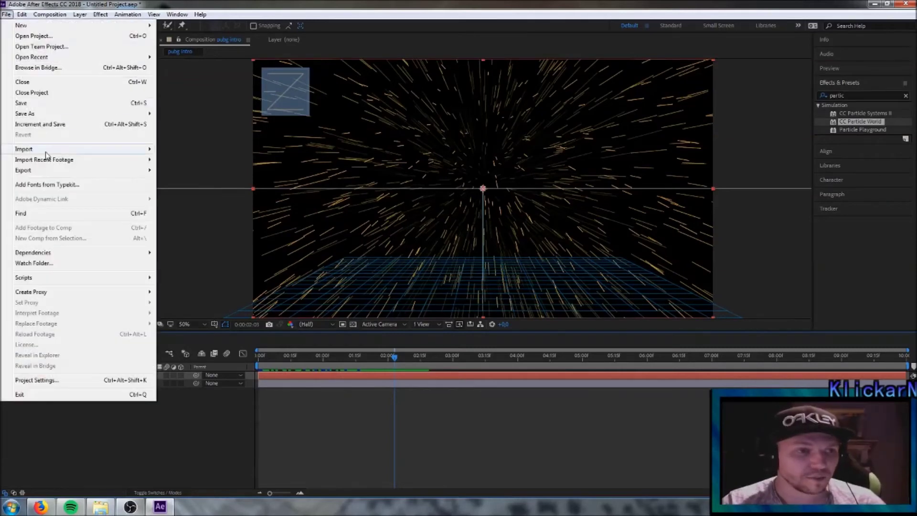
mouse_move(48, 152)
click(177, 148)
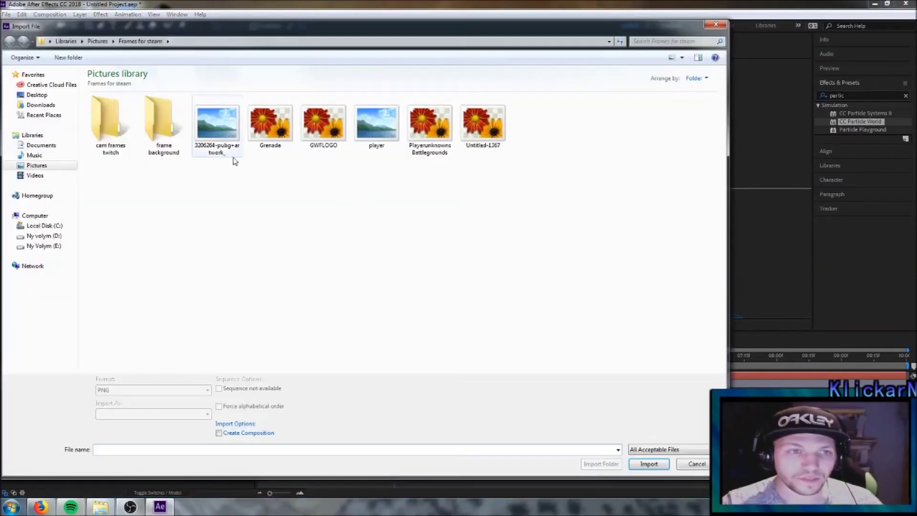
click(230, 136)
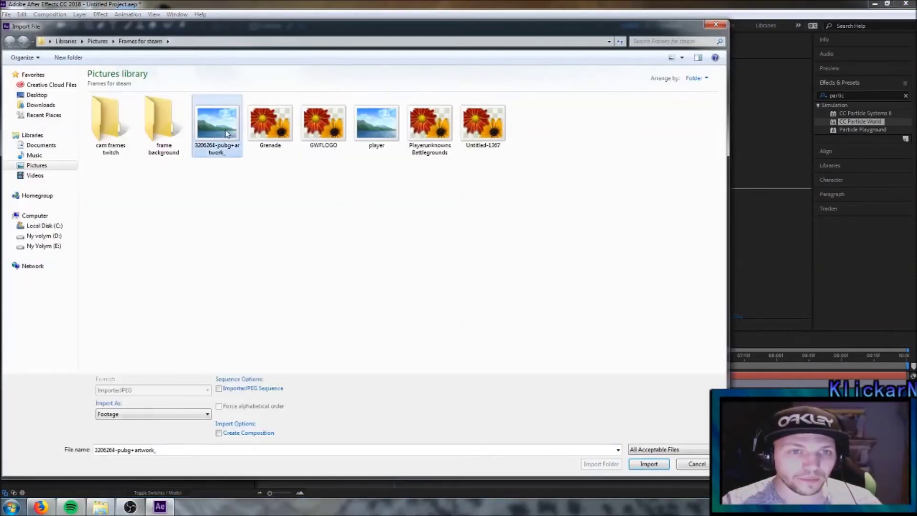
click(644, 464)
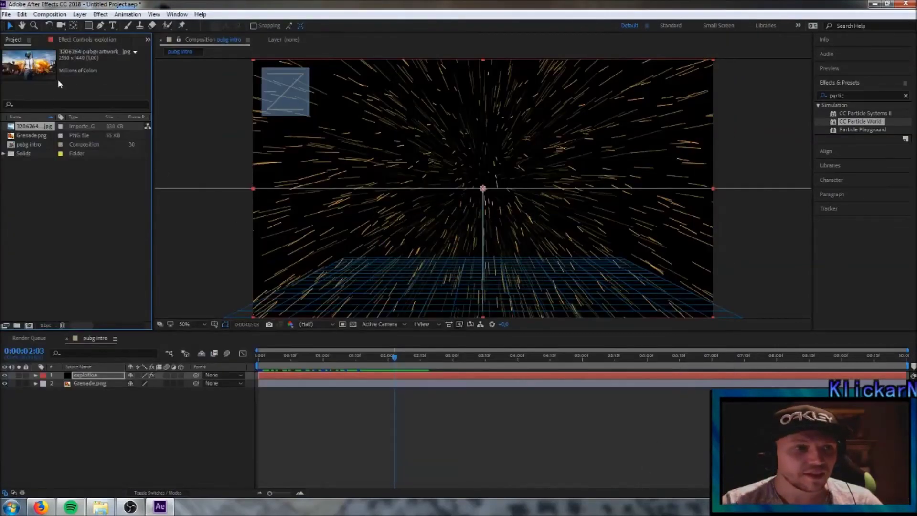
Add the artwork as the bottom layer and keyframe its Scale at 0% at 0:00:01:28
drag(28, 126, 82, 395)
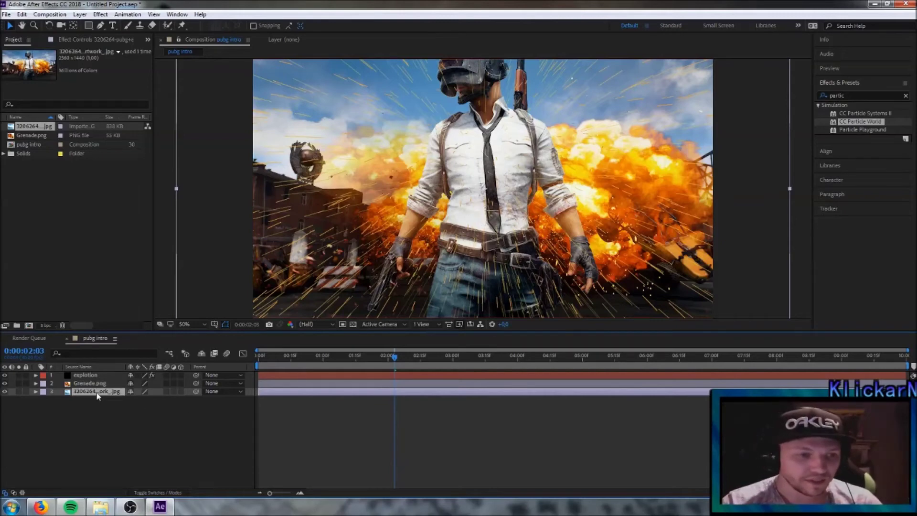
key(s)
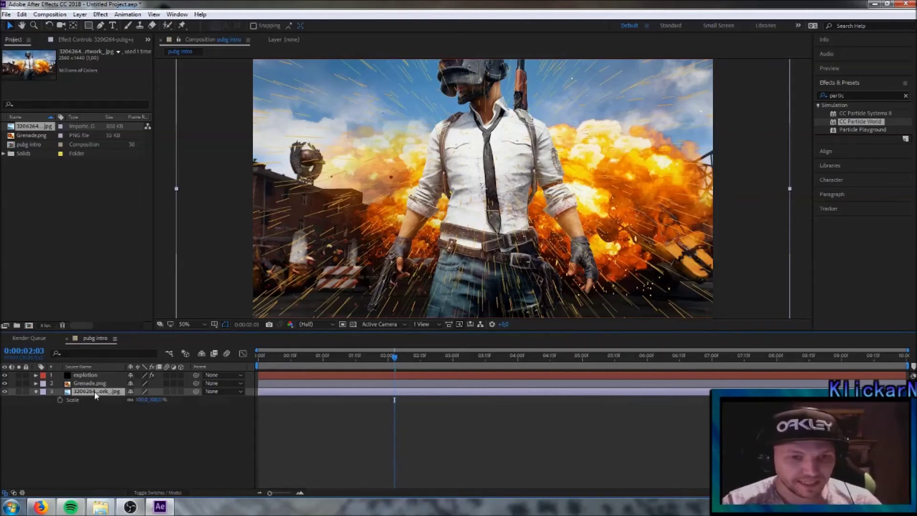
drag(142, 404, 120, 406)
mouse_move(394, 359)
mouse_down()
mouse_move(367, 359)
mouse_move(383, 357)
mouse_up()
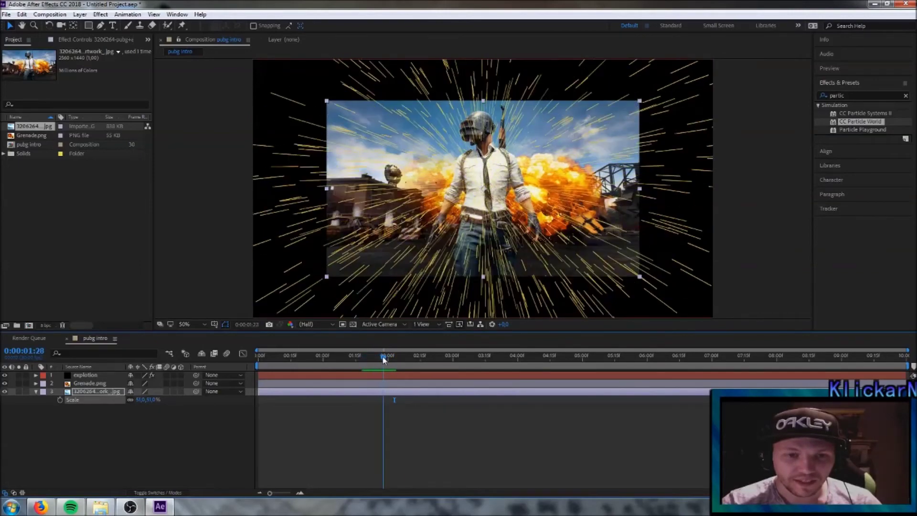
click(60, 401)
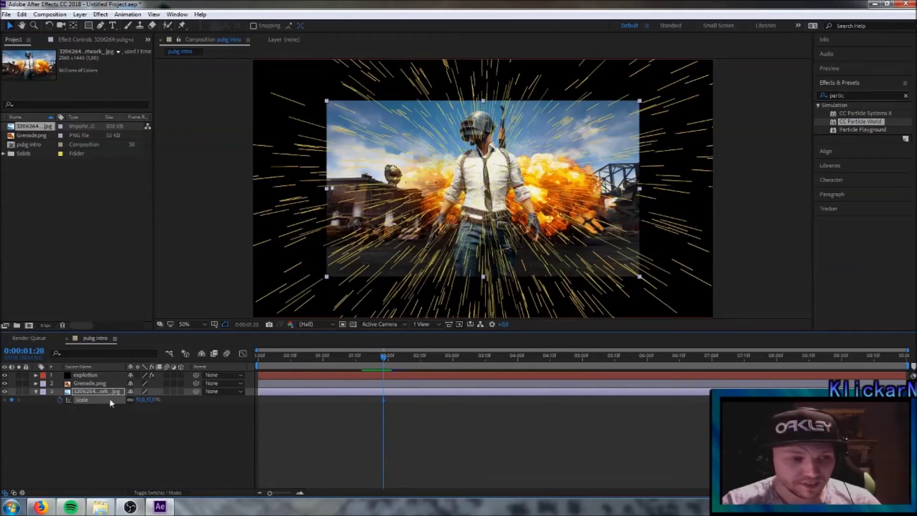
click(141, 399)
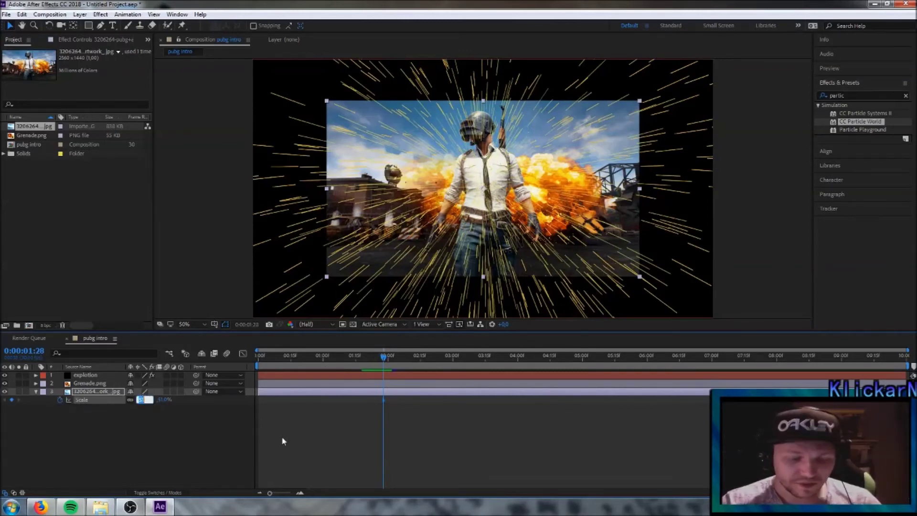
text(0)
key(Return)
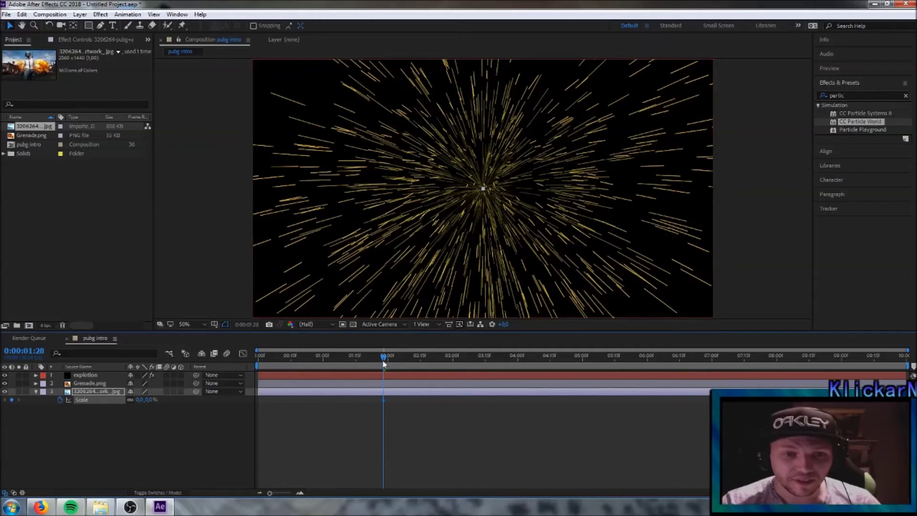
Grow the artwork's Scale to about 75% near 0:00:02:03 and scrub to preview it
drag(382, 358, 392, 363)
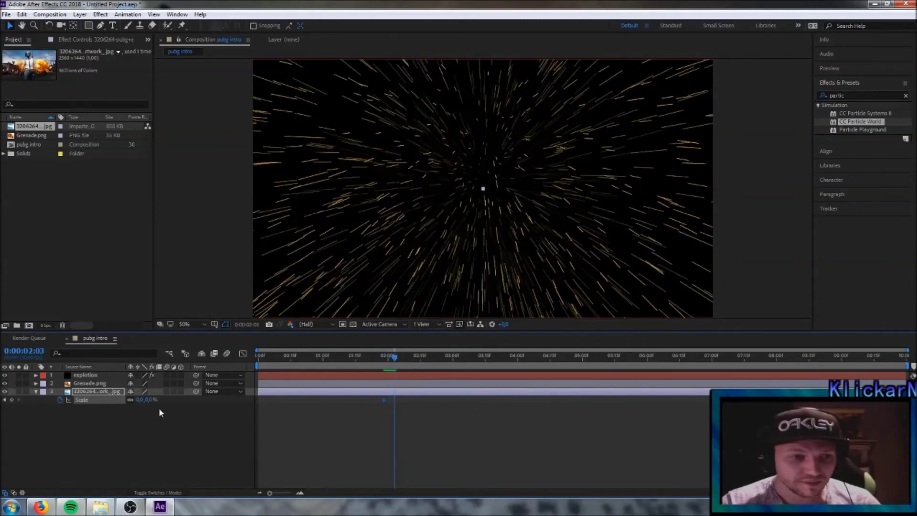
drag(139, 403, 174, 400)
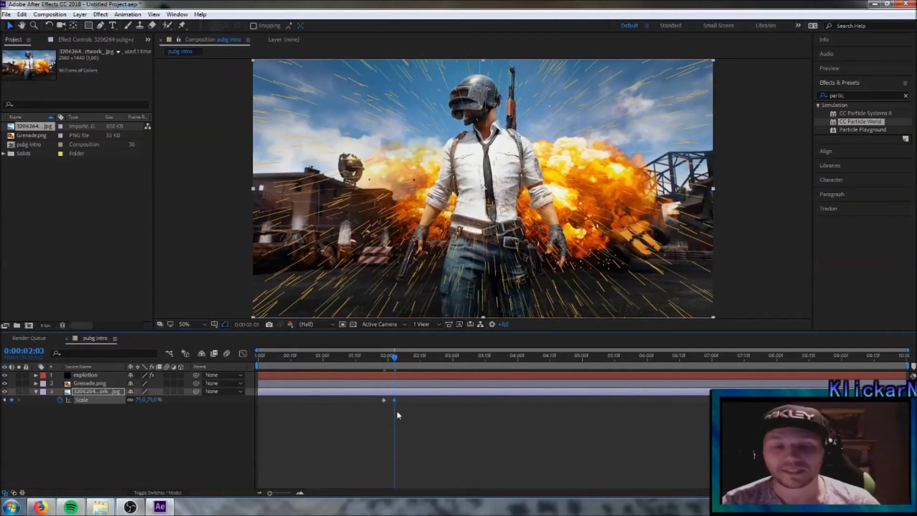
click(392, 357)
mouse_move(392, 361)
mouse_down()
mouse_move(253, 361)
mouse_move(441, 364)
mouse_up()
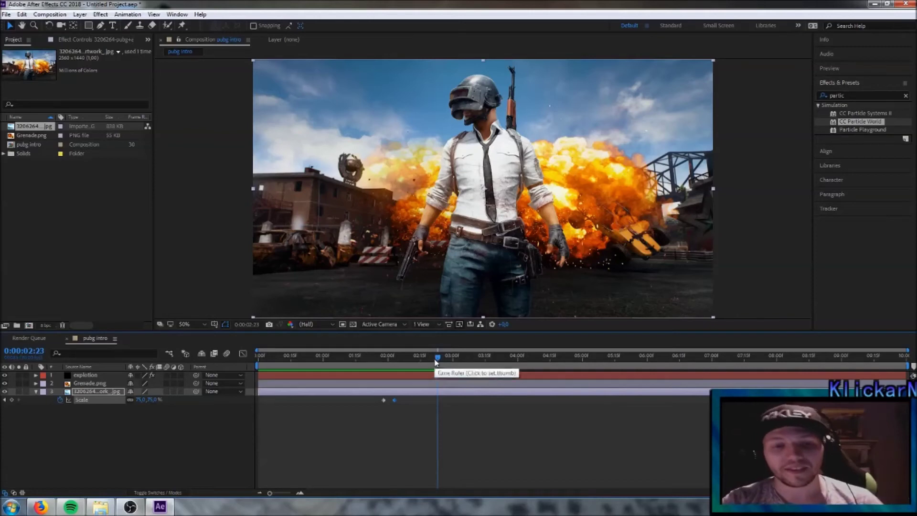
drag(437, 360, 434, 360)
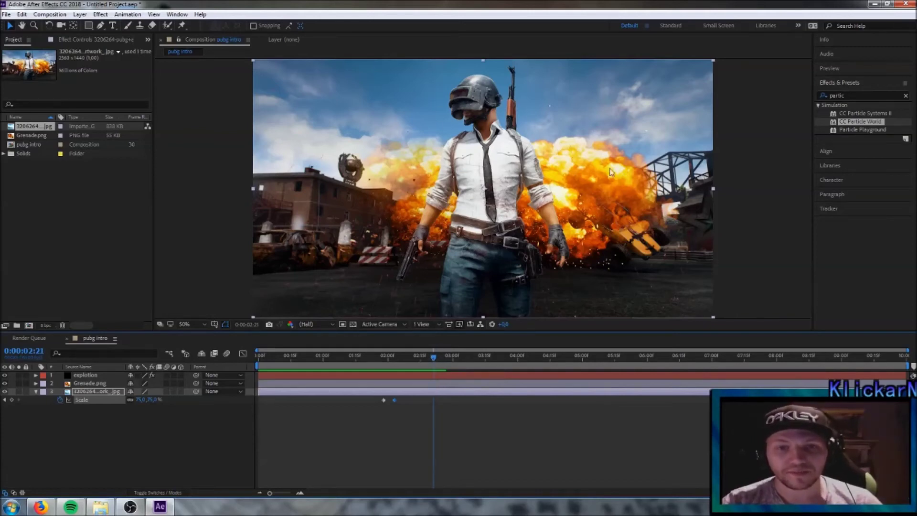
click(36, 392)
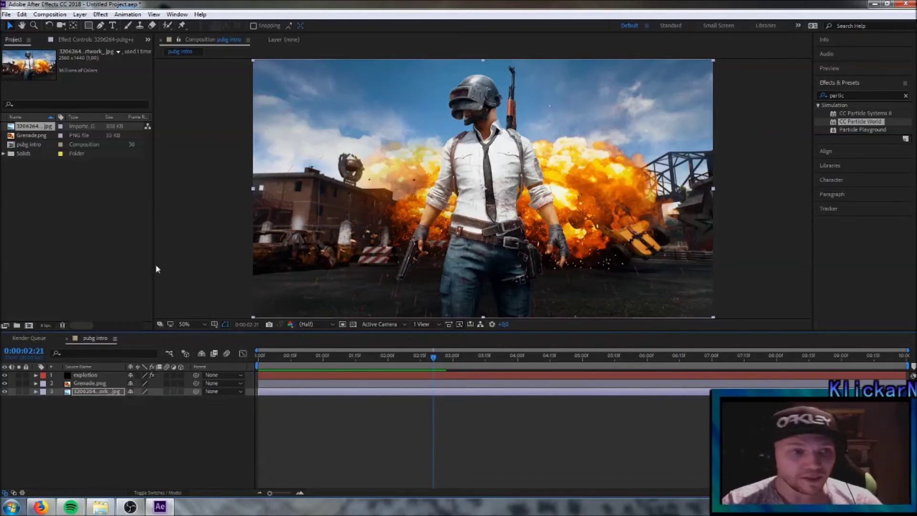
Import the Playerunknowns Battlegrounds PNG and place it in the timeline above the artwork
click(6, 14)
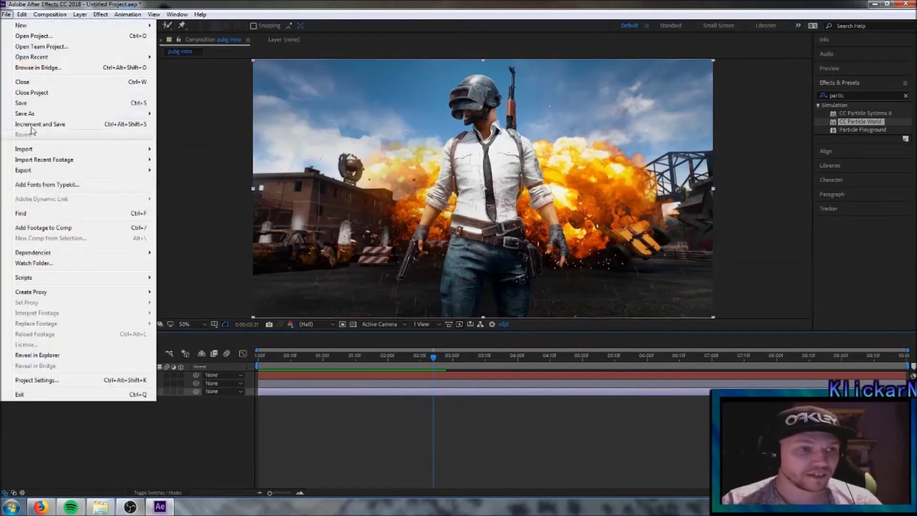
mouse_move(33, 149)
click(181, 148)
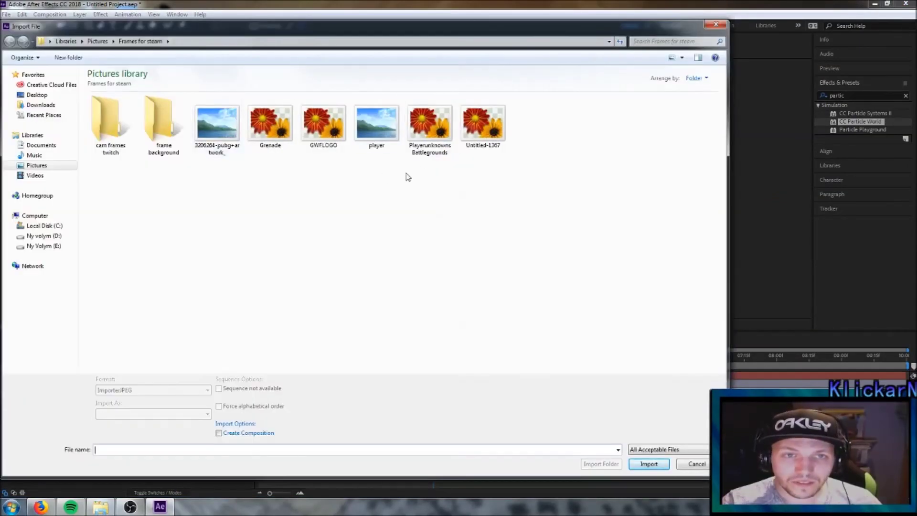
click(432, 138)
click(649, 456)
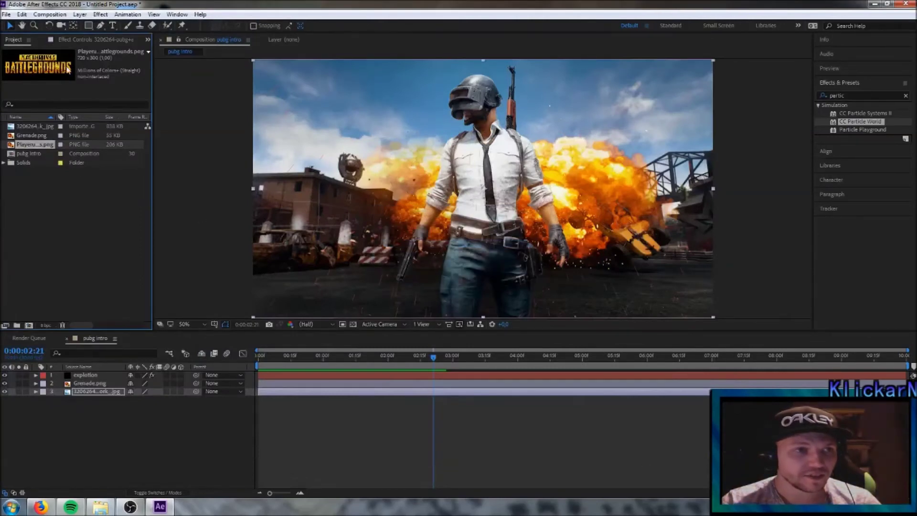
drag(41, 144, 101, 389)
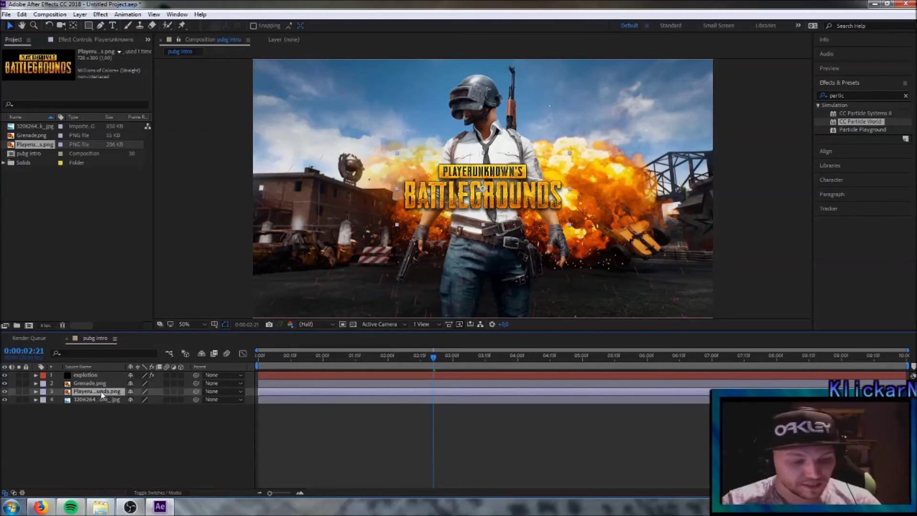
Set the logo layer's Scale to 0% and add a Scale keyframe
key(s)
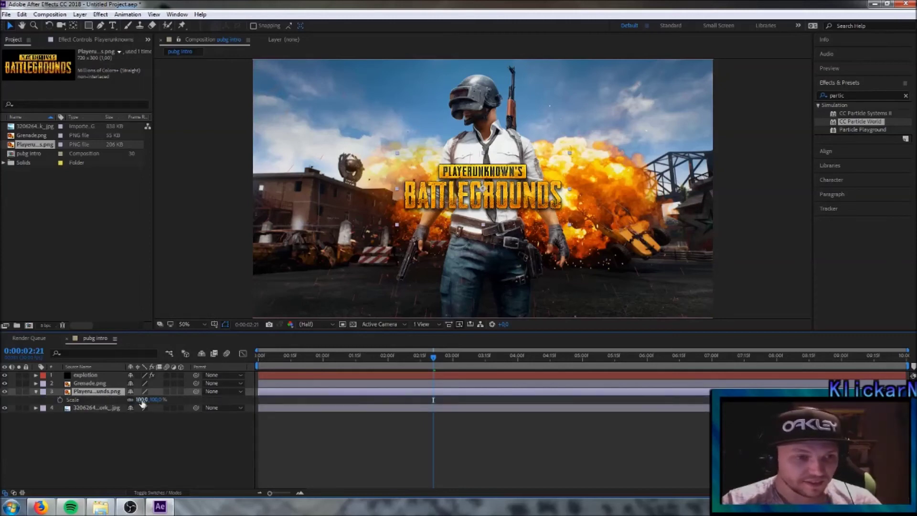
drag(143, 404, 138, 403)
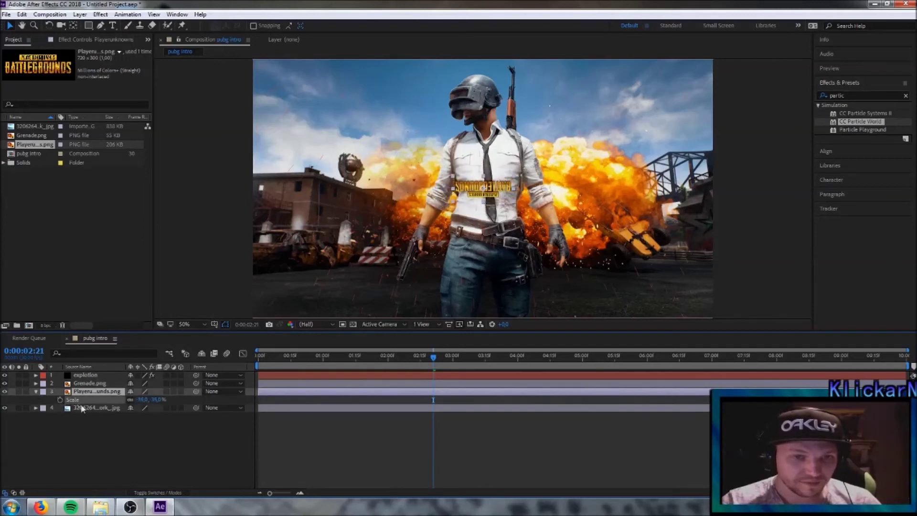
click(139, 403)
text(0)
key(Return)
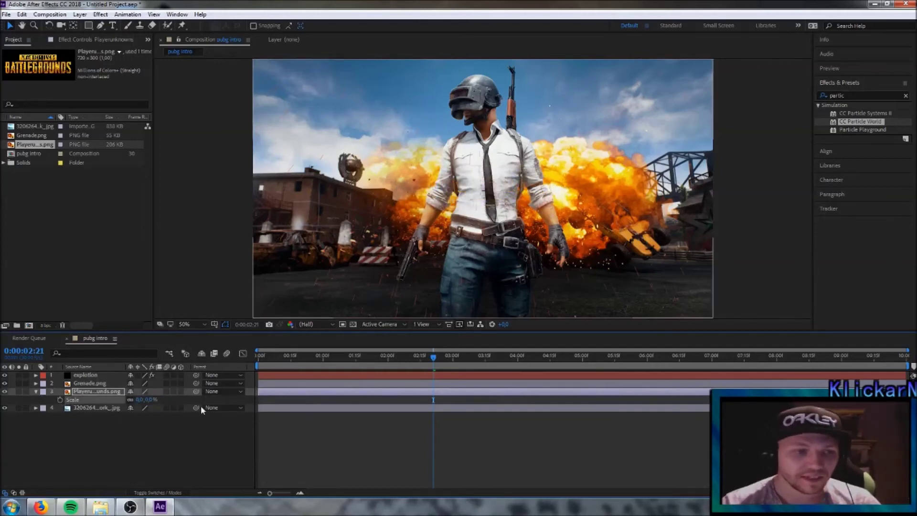
click(61, 400)
Keyframe the logo's Scale to 75% at 0:00:02:25 and preview it scaling in
drag(433, 356, 441, 358)
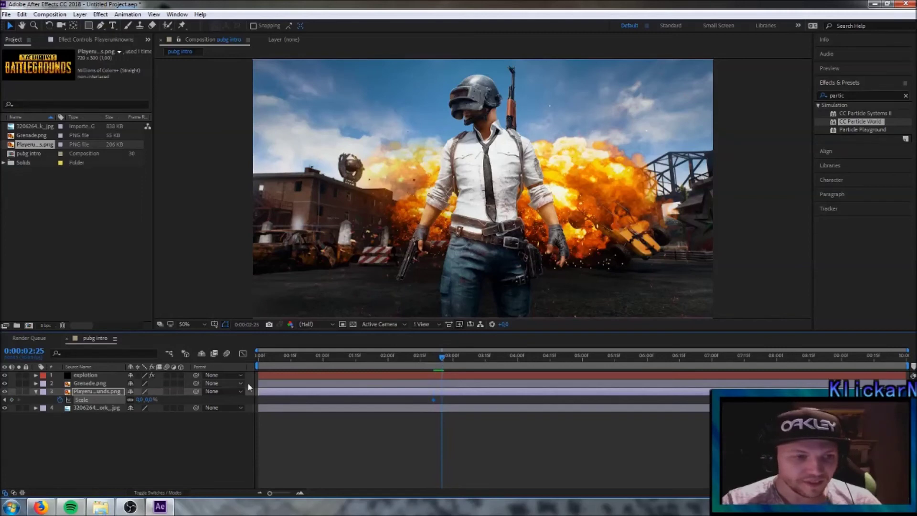
click(139, 400)
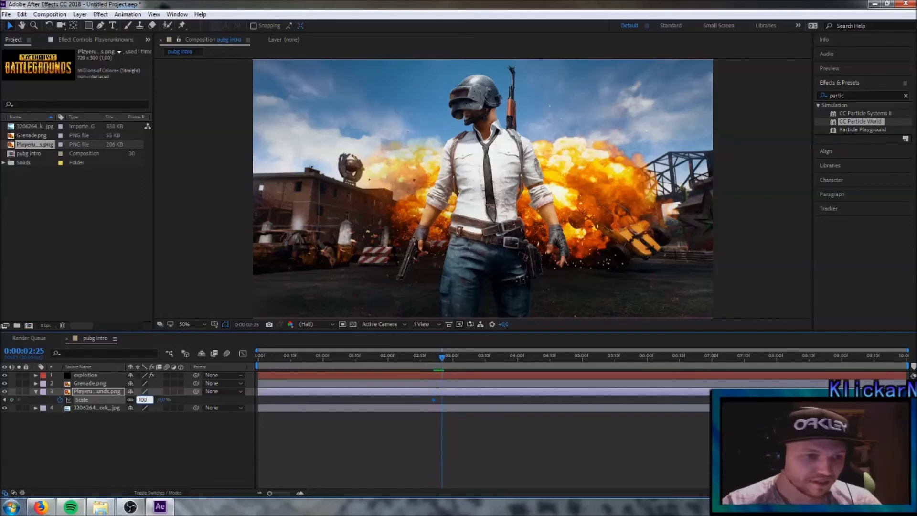
text(75)
key(Return)
click(442, 359)
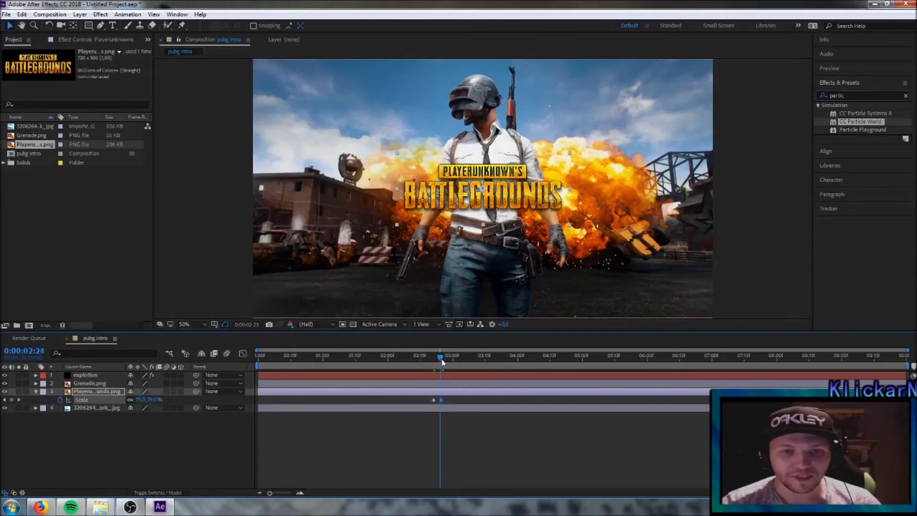
mouse_move(441, 359)
mouse_down()
mouse_move(414, 356)
mouse_move(449, 362)
mouse_up()
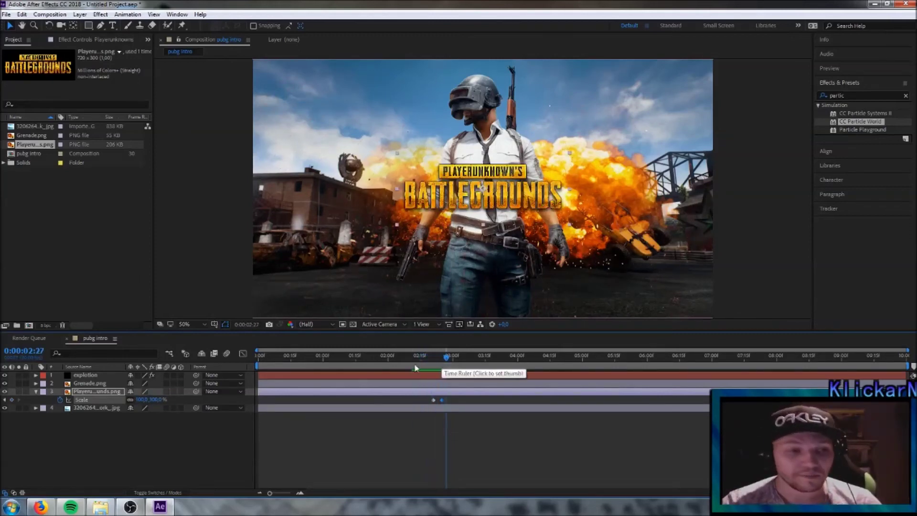
click(36, 392)
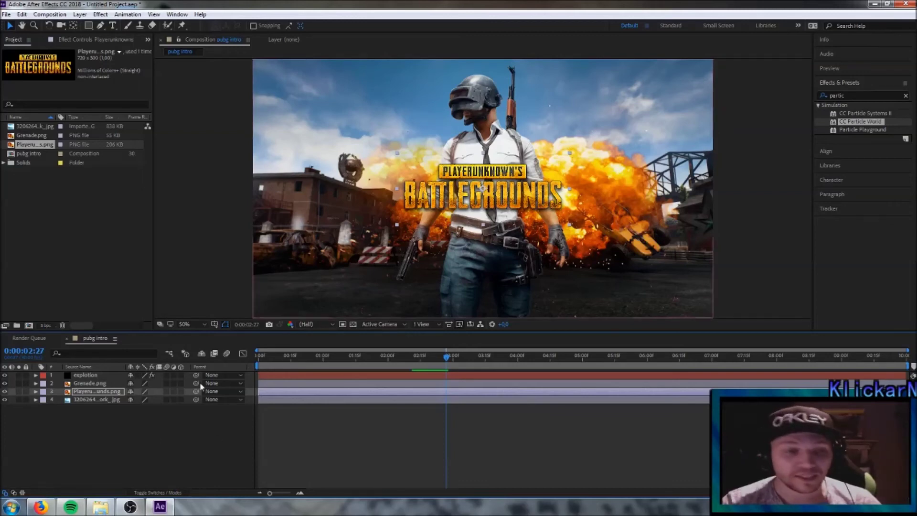
Create a text layer reading 'Name' and move it below the PUBG logo
right_click(96, 427)
mouse_move(142, 323)
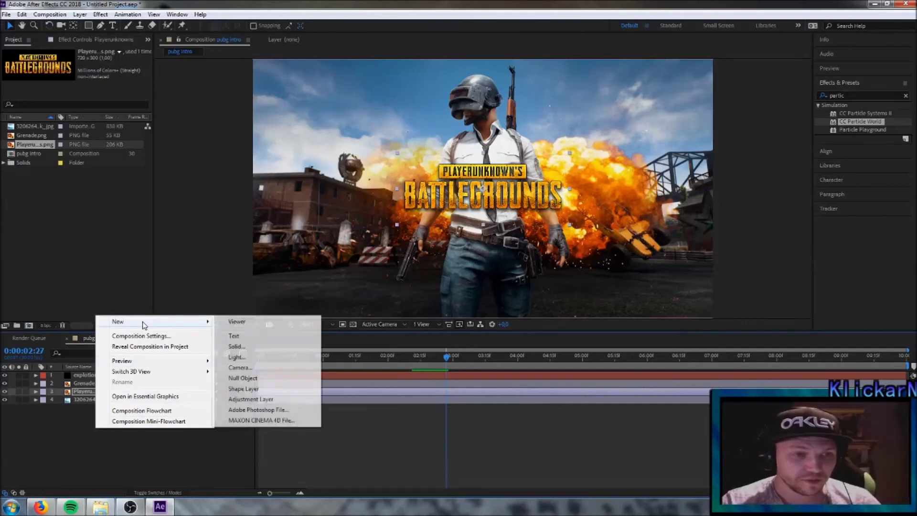
click(259, 338)
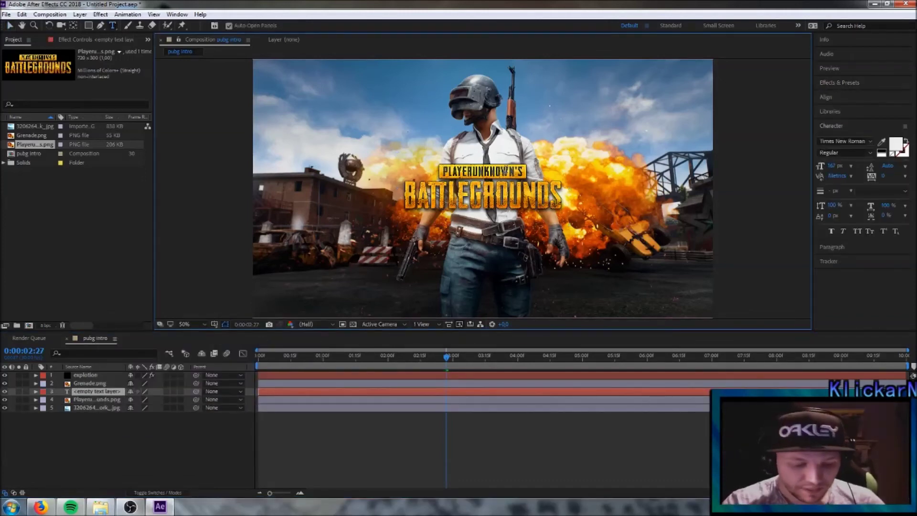
text(Nam)
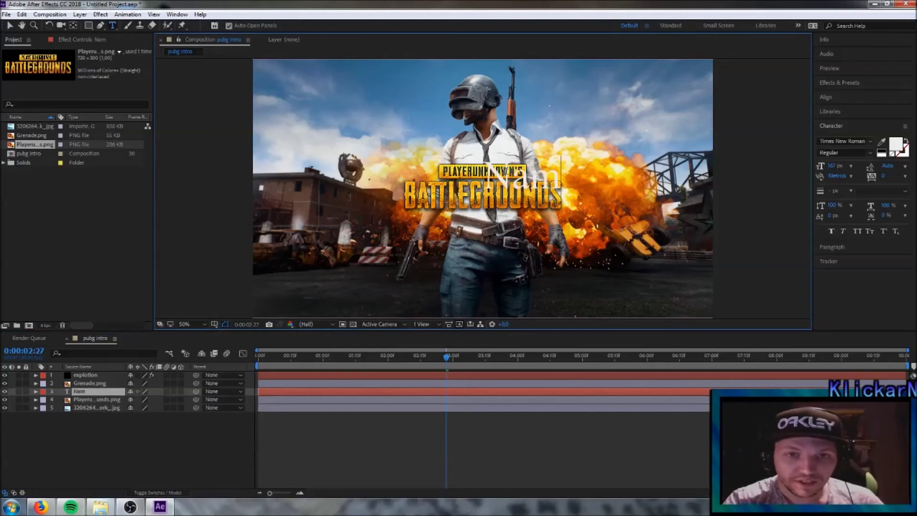
text(e)
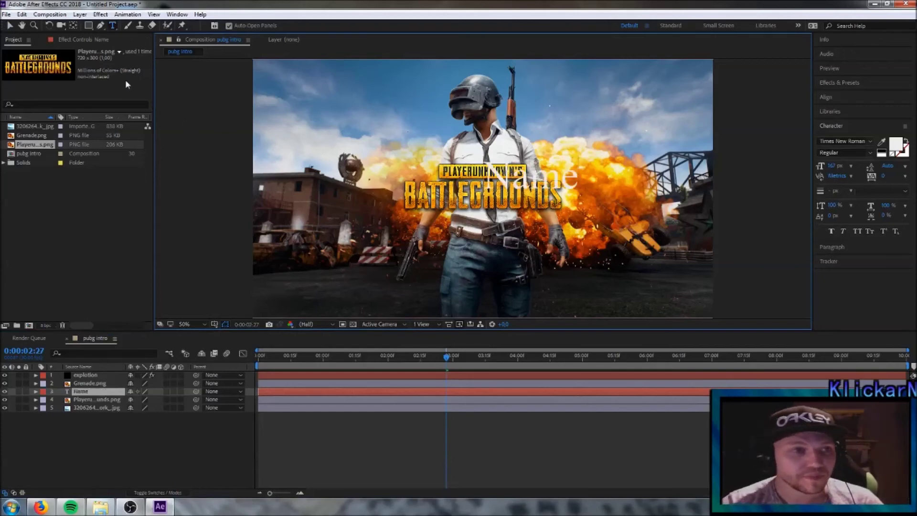
click(10, 26)
drag(547, 181, 502, 255)
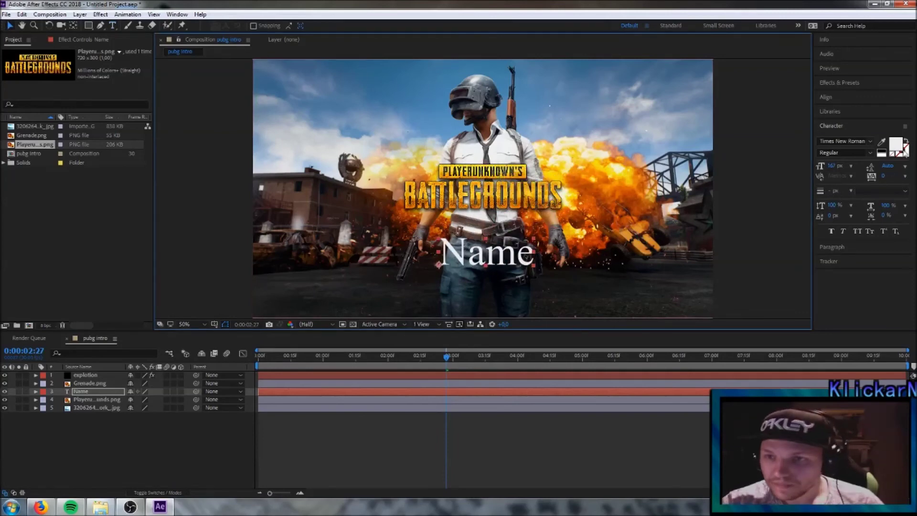
Colour the Name text a saturated green in the Character panel
click(896, 143)
drag(484, 318, 487, 275)
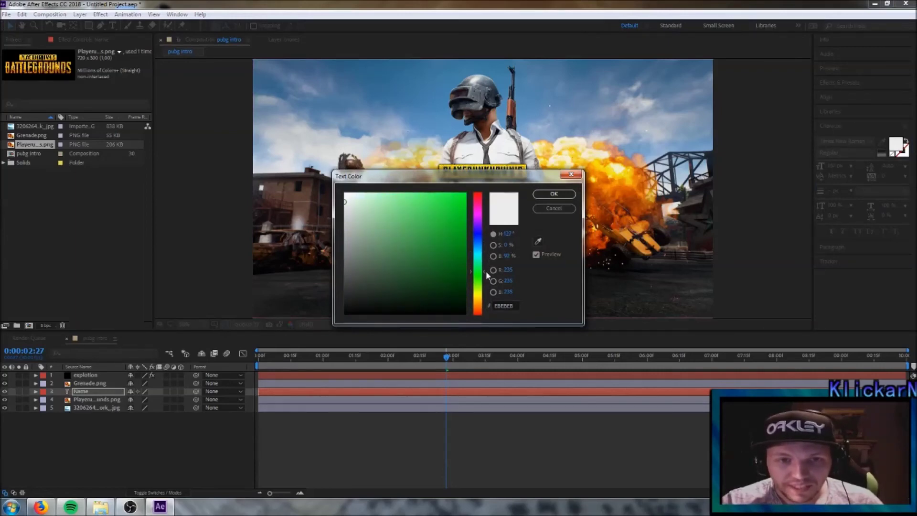
click(554, 193)
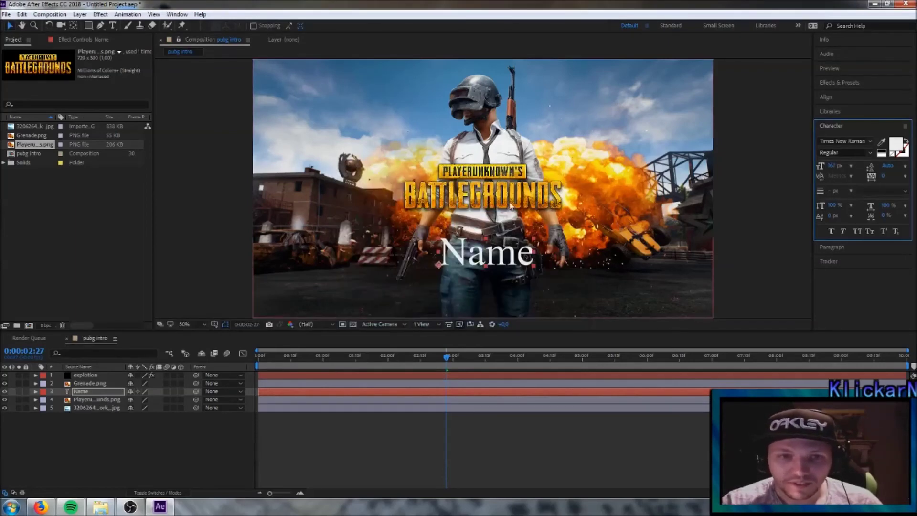
click(440, 257)
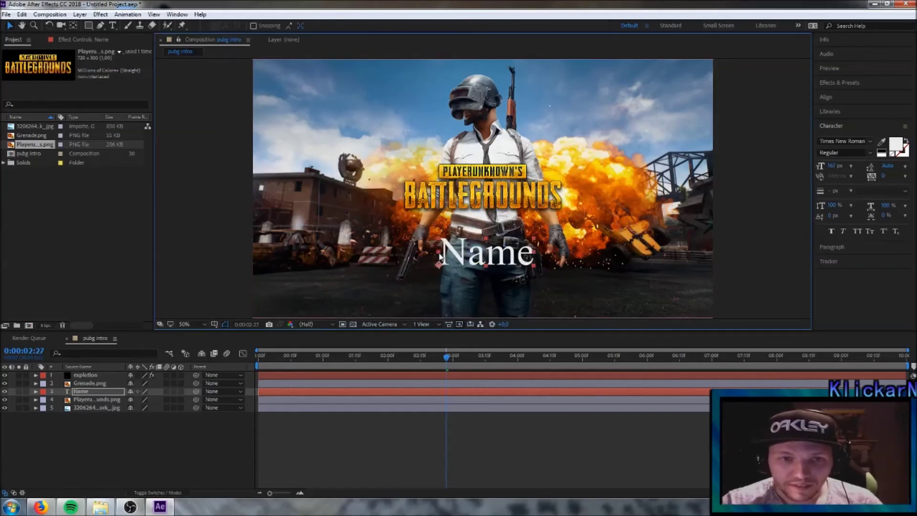
double_click(445, 253)
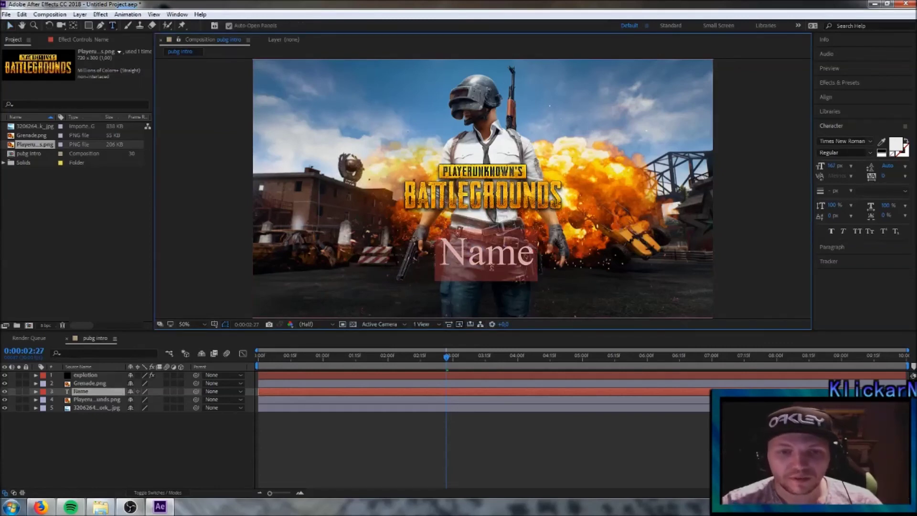
click(895, 144)
drag(484, 313, 485, 277)
drag(344, 202, 462, 210)
click(554, 194)
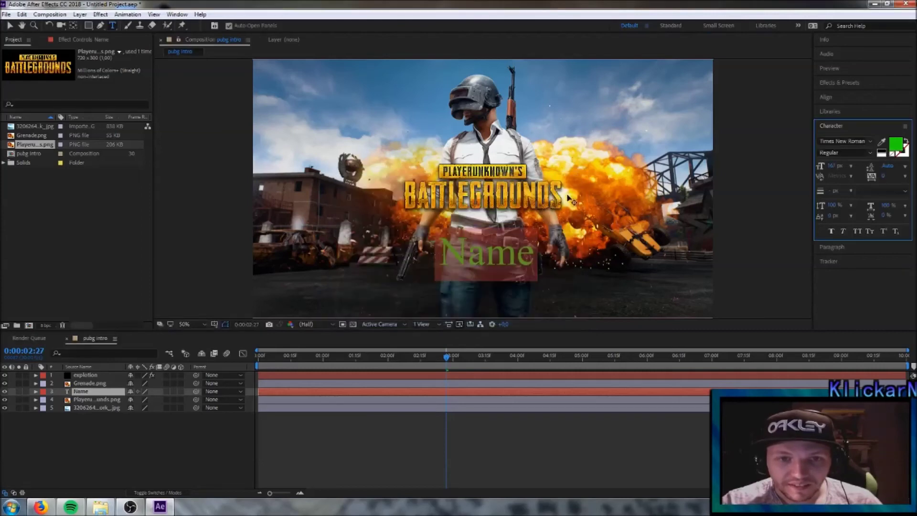
click(181, 425)
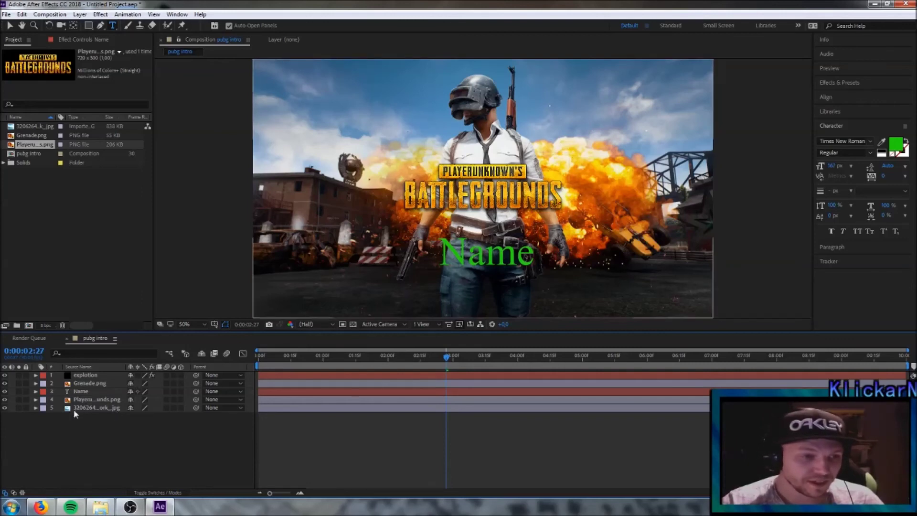
Reveal the Name layer's Transform properties and adjust its Opacity and Scale
click(36, 391)
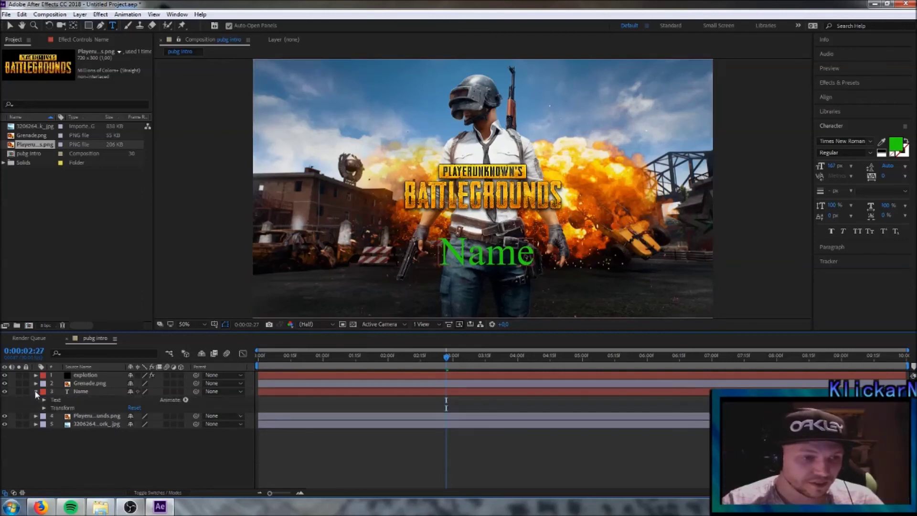
click(44, 399)
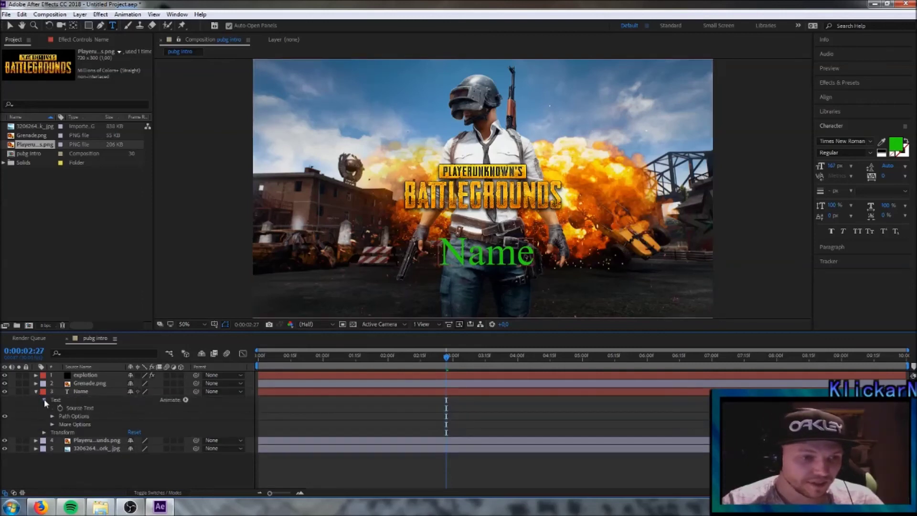
click(53, 423)
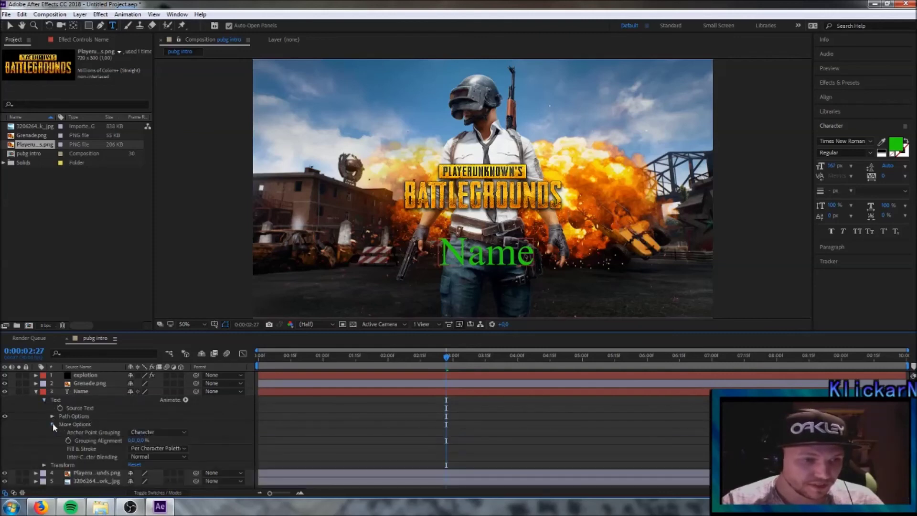
click(53, 424)
click(52, 416)
click(52, 416)
click(44, 432)
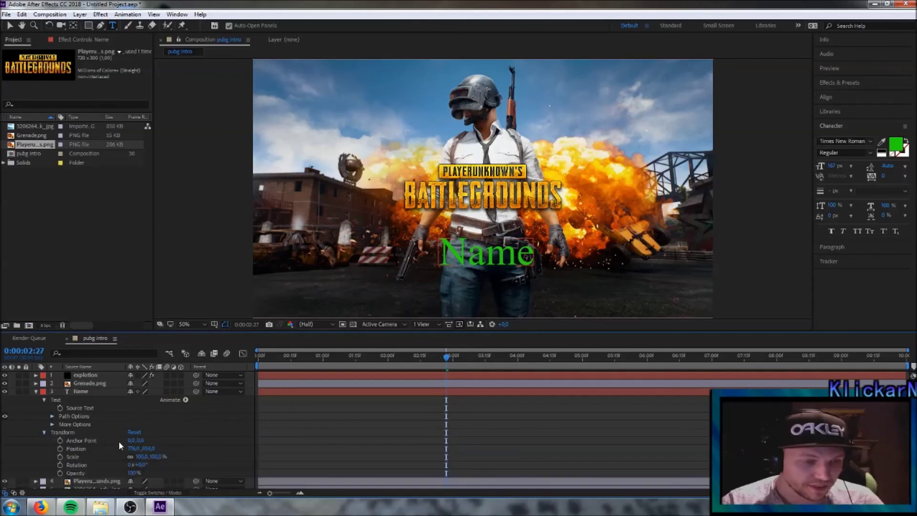
scroll(119, 442, down, 1)
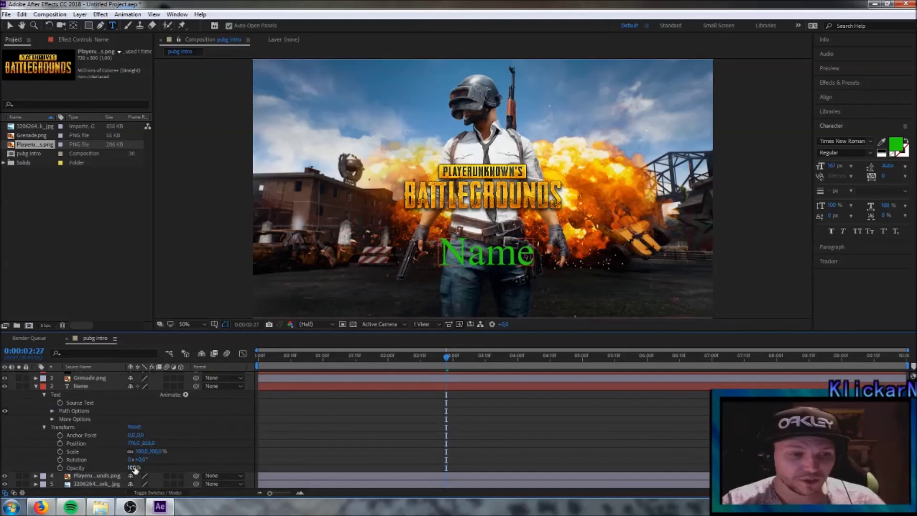
mouse_move(134, 467)
mouse_down()
mouse_move(89, 467)
mouse_move(144, 463)
mouse_up()
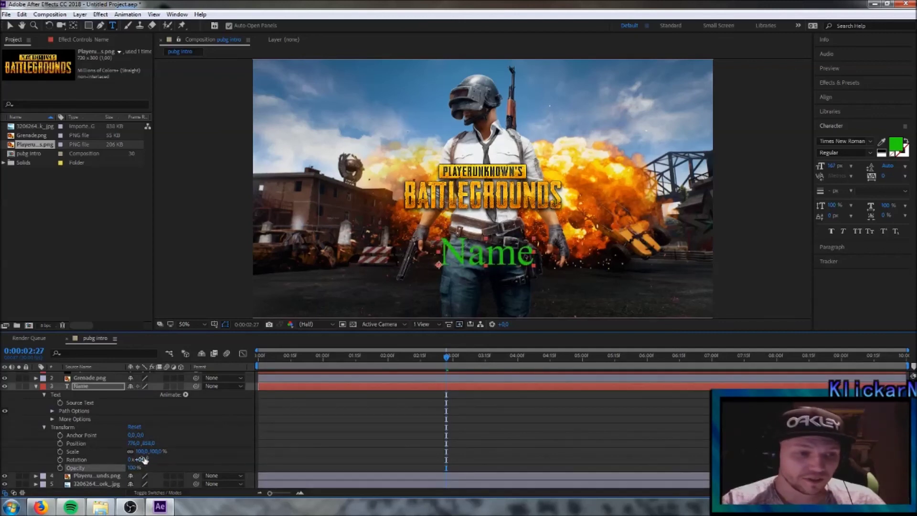
mouse_move(141, 453)
mouse_down()
mouse_move(113, 454)
mouse_move(142, 454)
mouse_up()
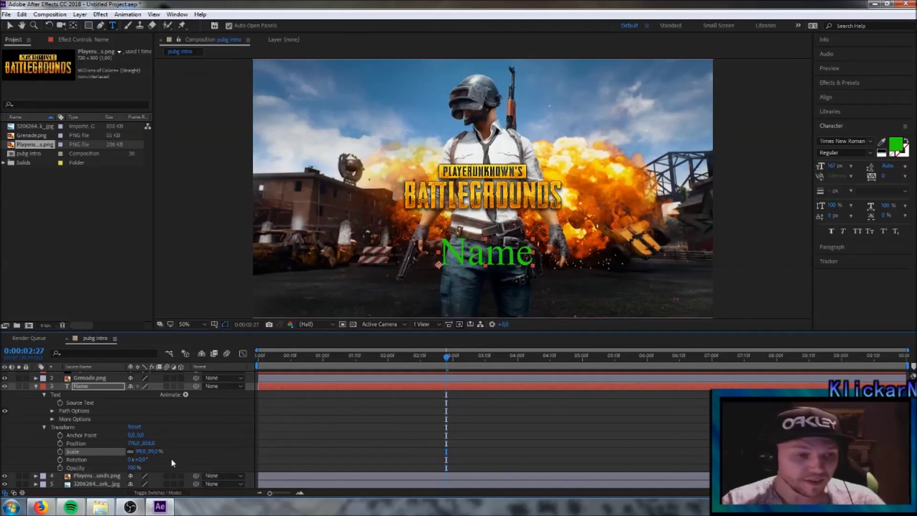
Keyframe the Name text's Opacity at 0% at 2:27 and 100% at 3:00
click(60, 467)
click(134, 467)
text(0)
key(Return)
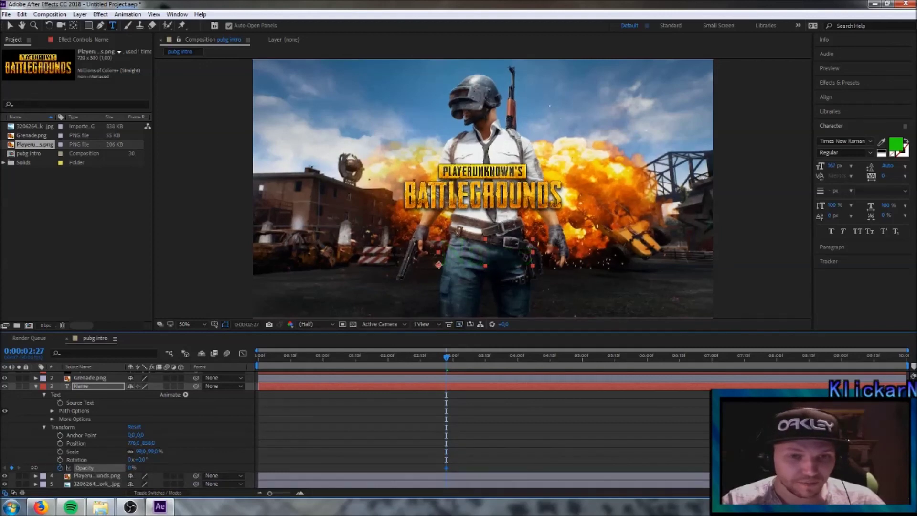
drag(447, 357, 454, 359)
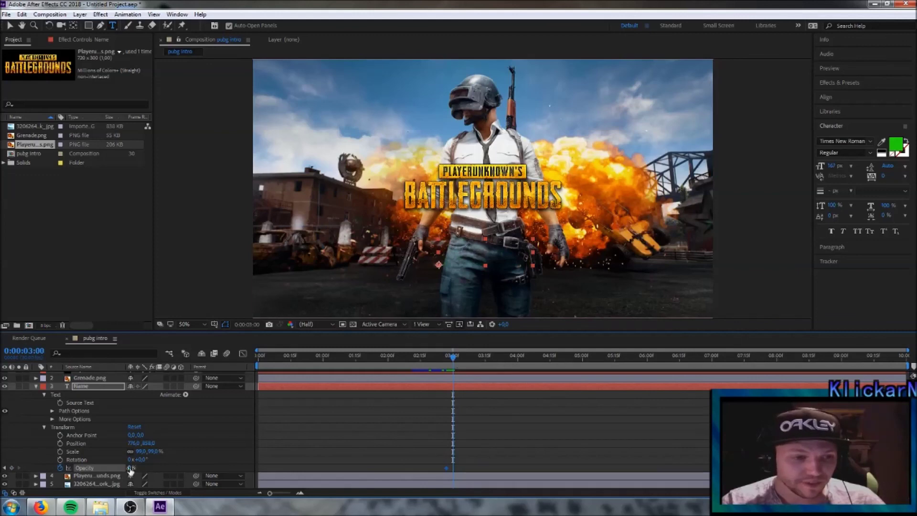
drag(130, 468, 345, 461)
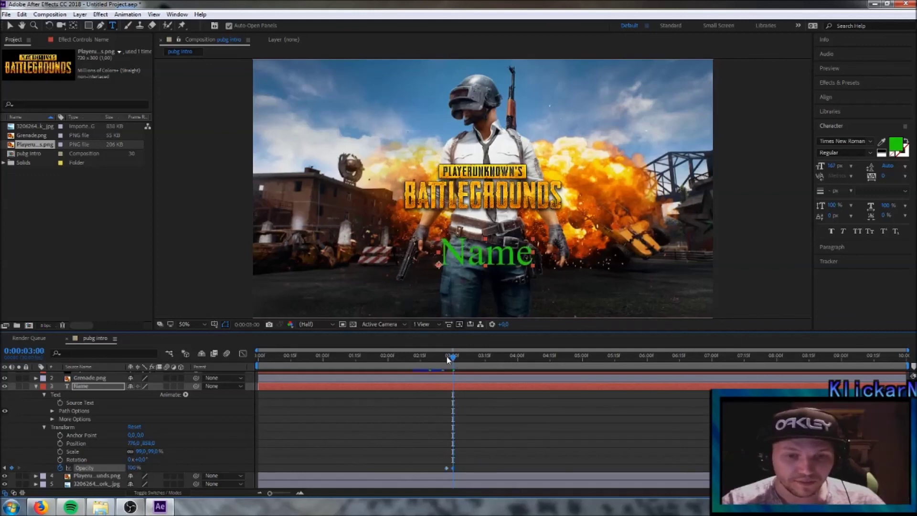
drag(454, 359, 246, 372)
Collapse and deselect the Name layer, then play the pubg intro preview
click(36, 387)
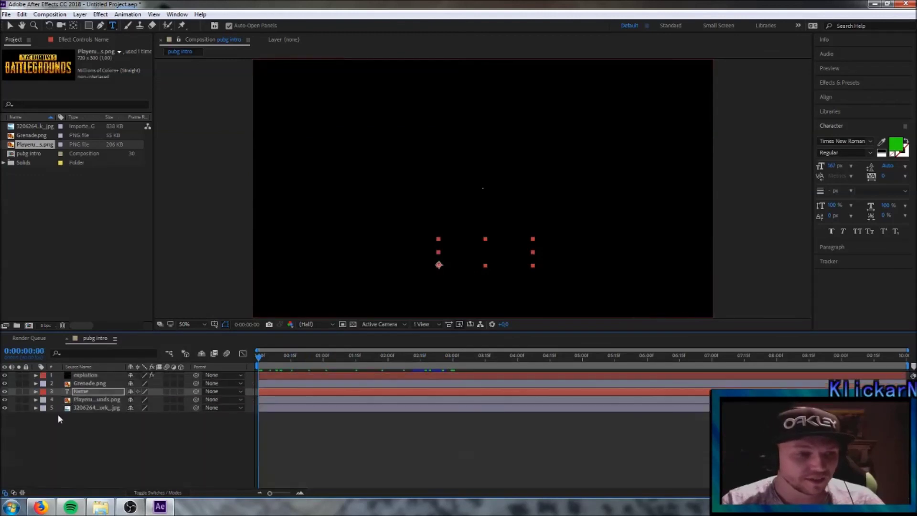
click(206, 463)
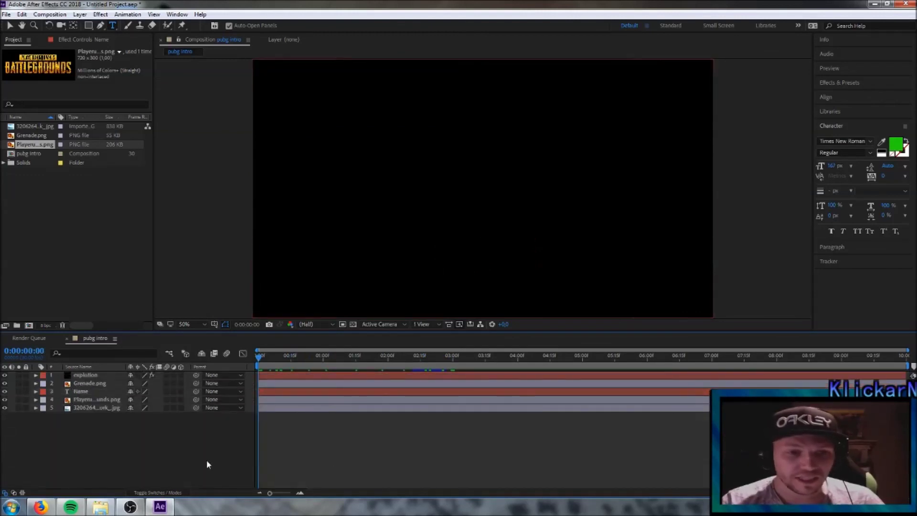
click(50, 14)
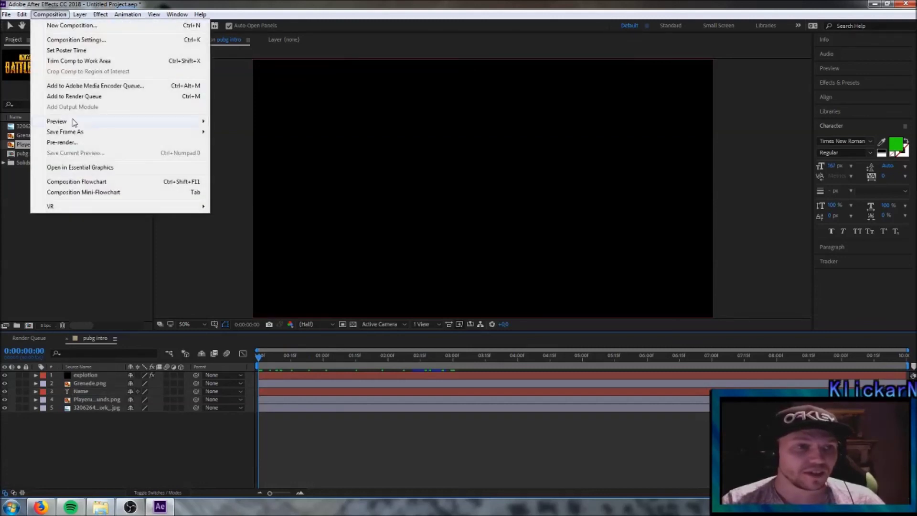
mouse_move(73, 122)
click(262, 125)
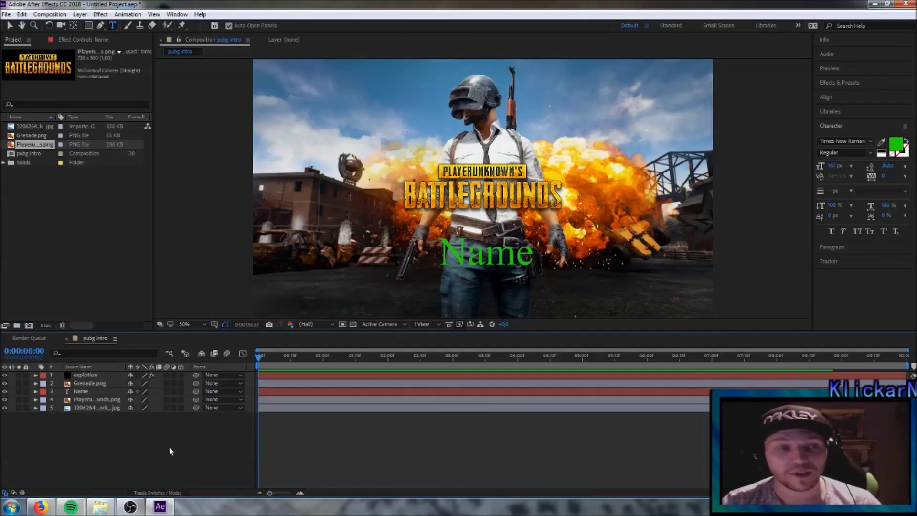
click(49, 14)
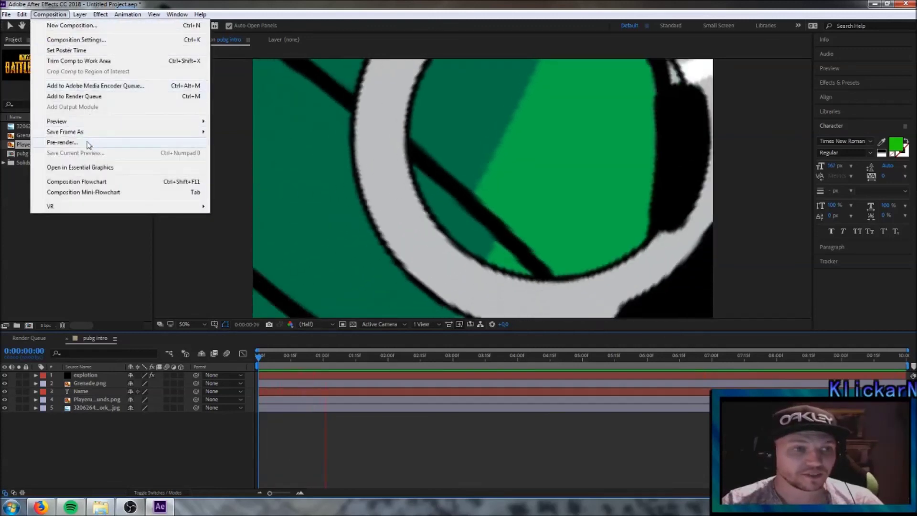
Queue pubg intro with Pre-render and render it to pubg intro.avi
click(89, 143)
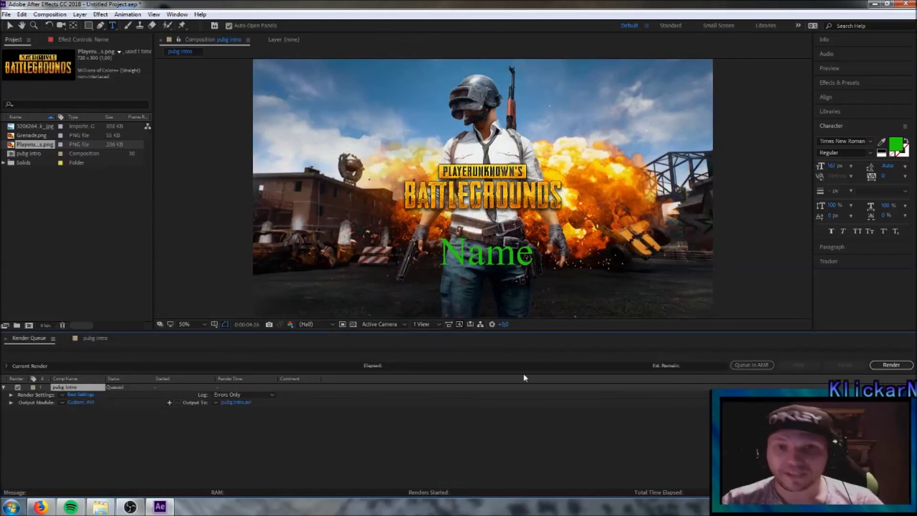
click(901, 365)
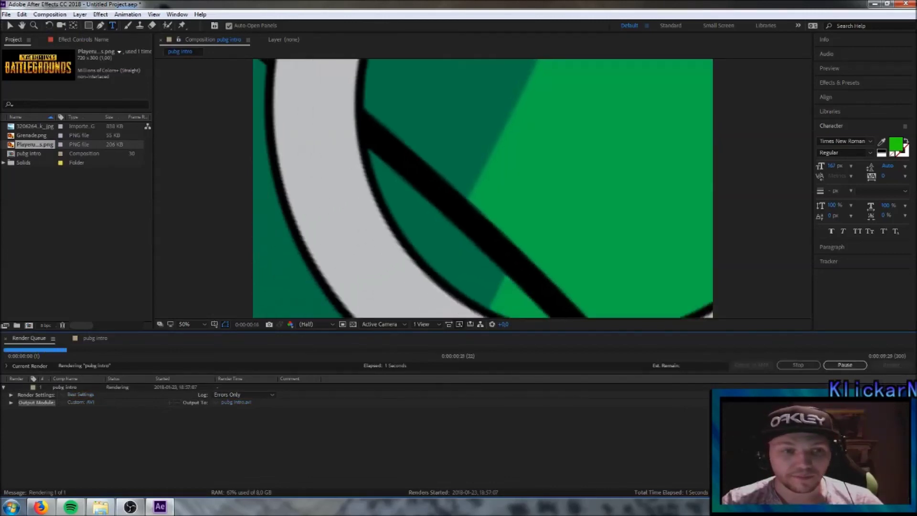